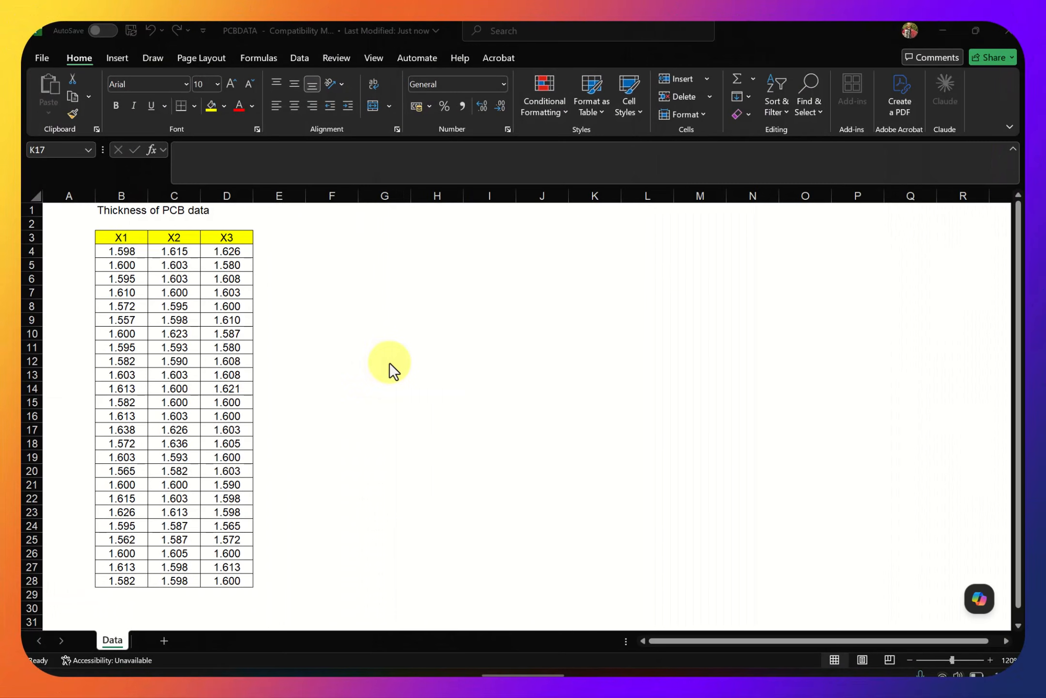
Review the PCB thickness worksheet's title and its measurement table with columns X1, X2 and X3.
left_click(110, 208)
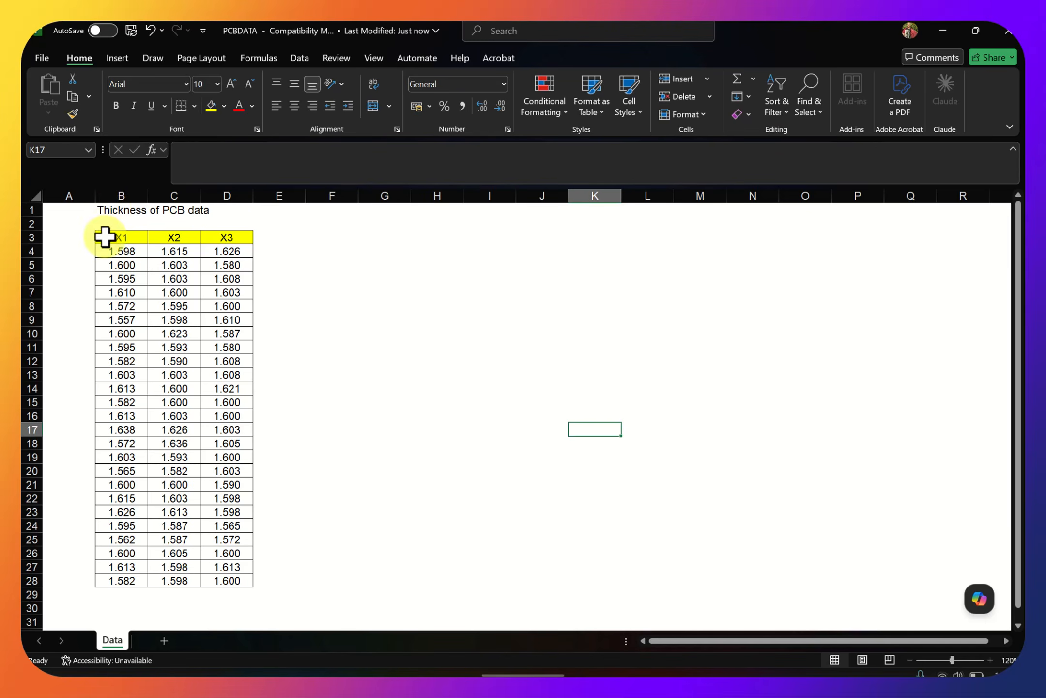
left_click_drag(103, 236, 221, 581)
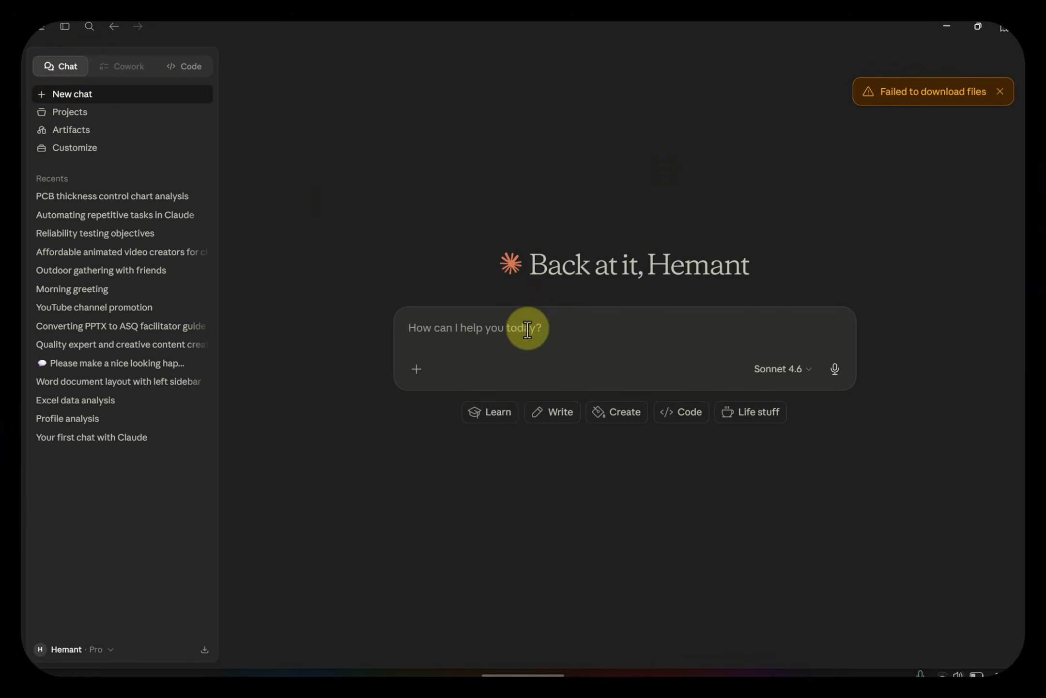
In Claude, attach "PCBDATA for Claude" from the "Control charts and process capability with Claud.tscproj" folder to a new chat and enter a prompt beginning "Under".
left_click(415, 371)
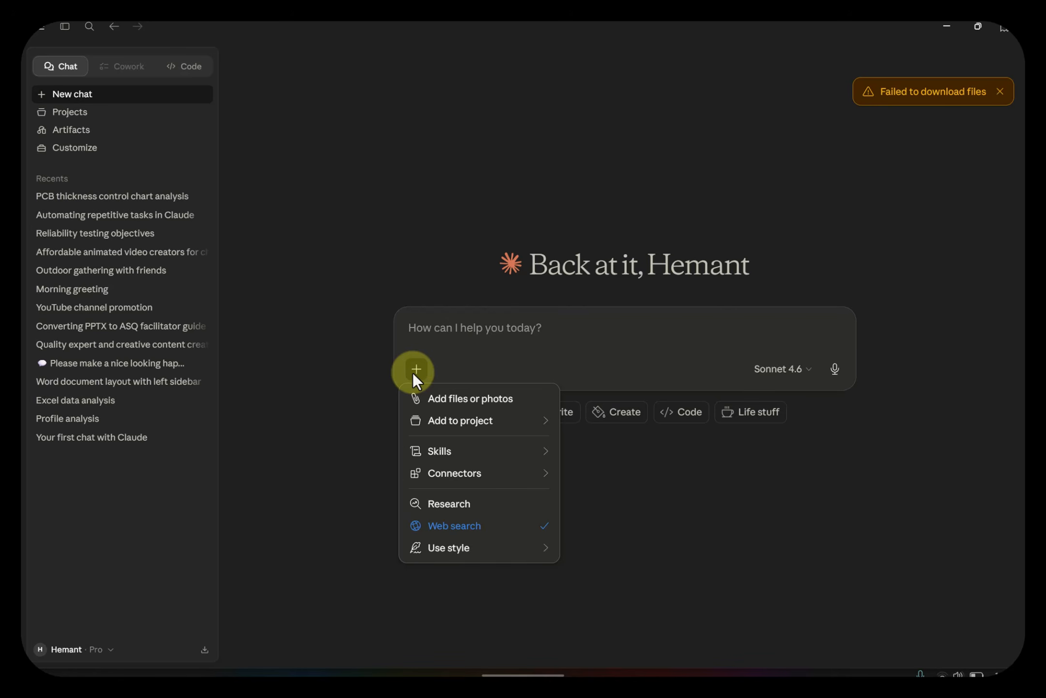
left_click(459, 399)
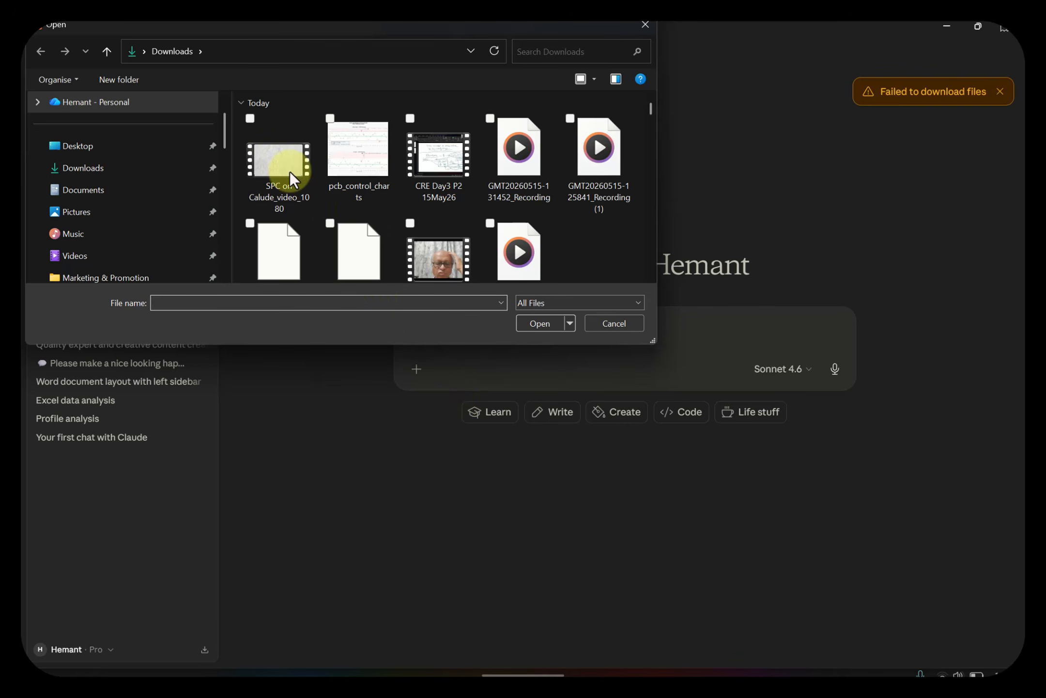
scroll(117, 210, "down", 3)
left_click(122, 215)
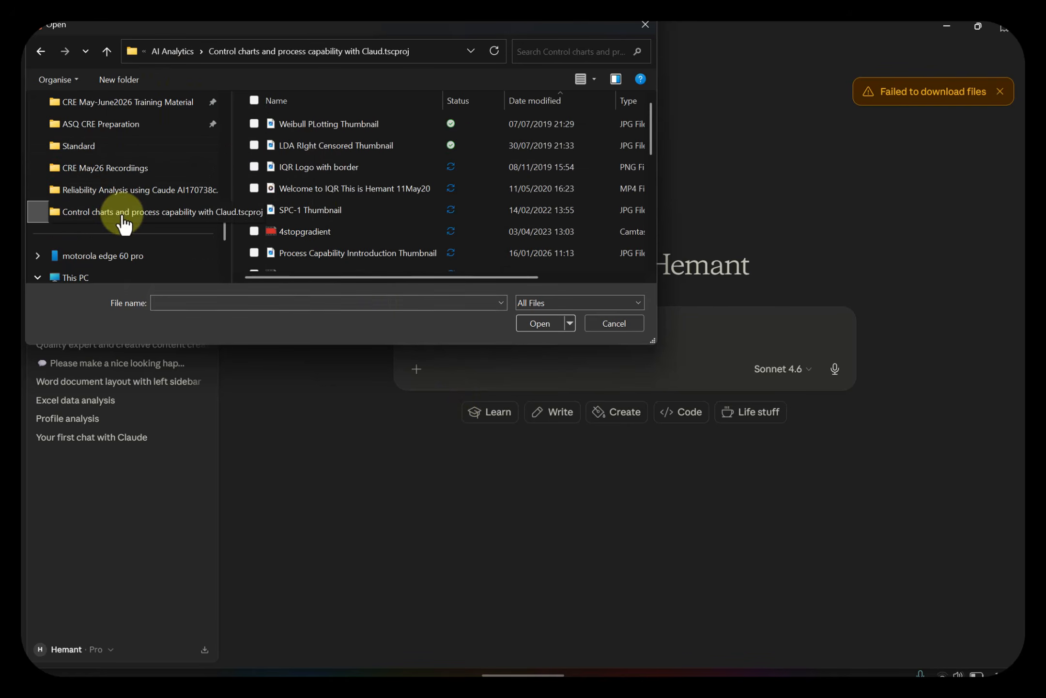
left_click(688, 51)
left_click(560, 51)
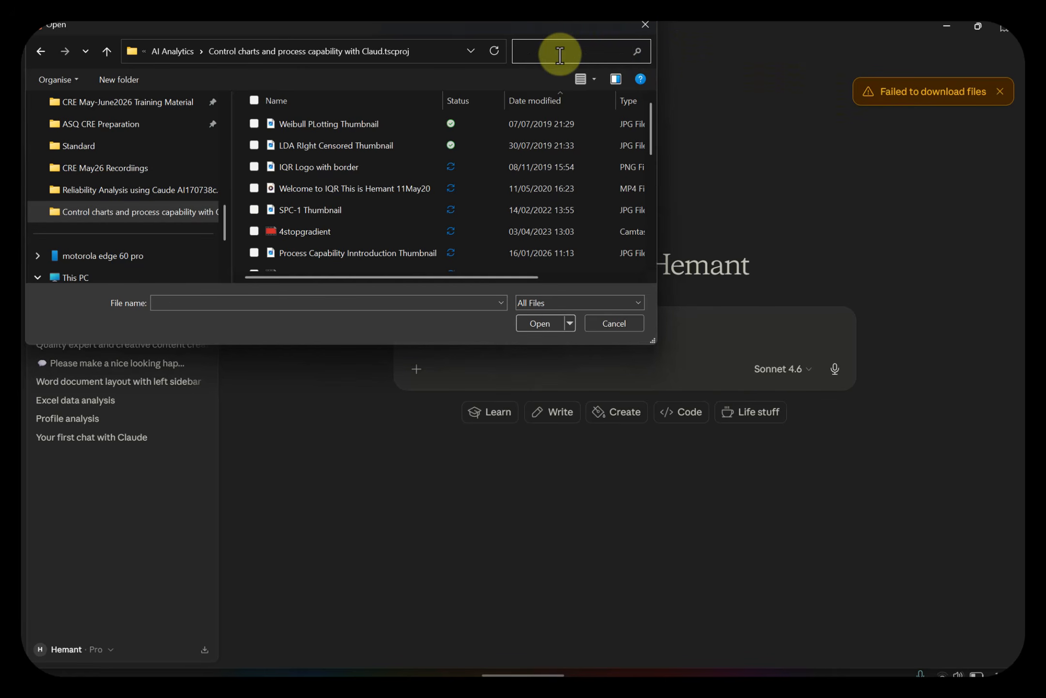
type("pcb")
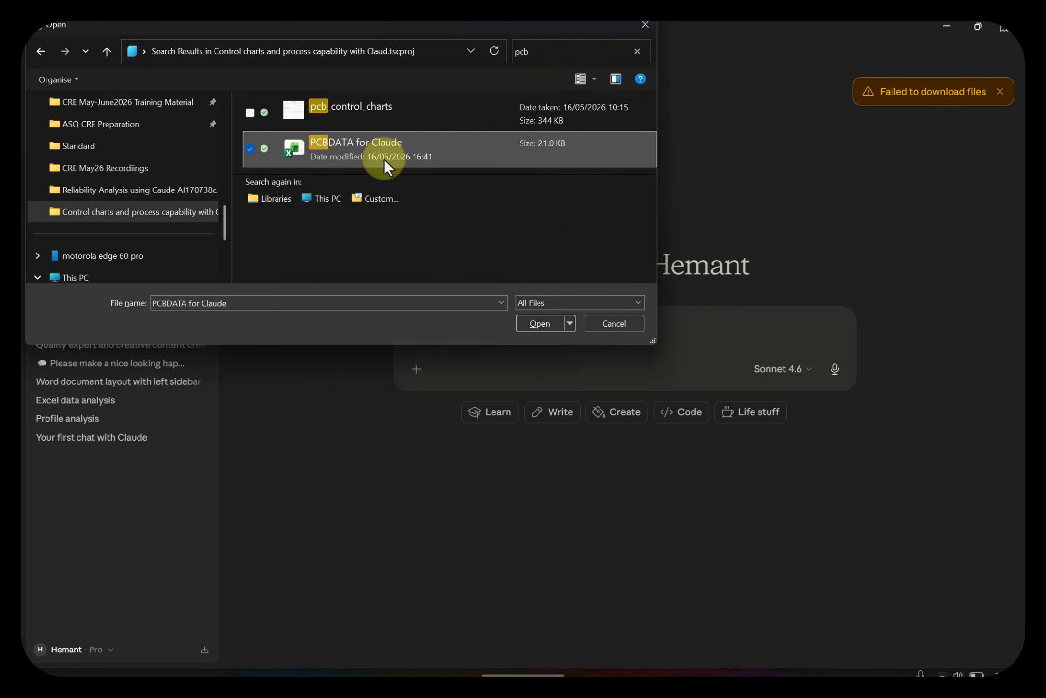
left_click(555, 322)
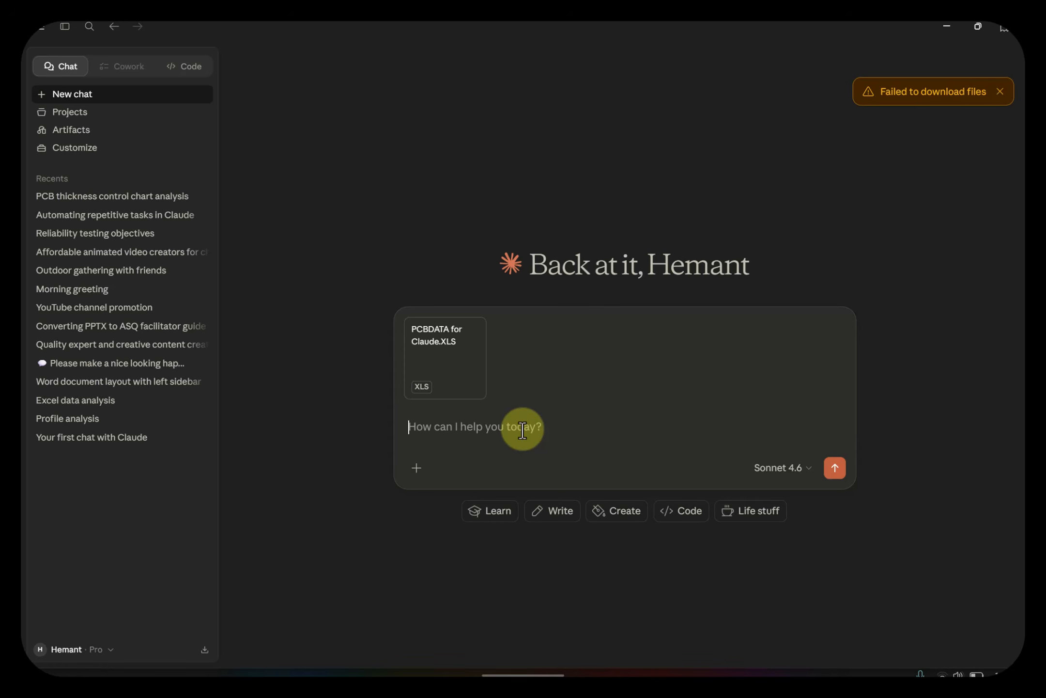
type("Under")
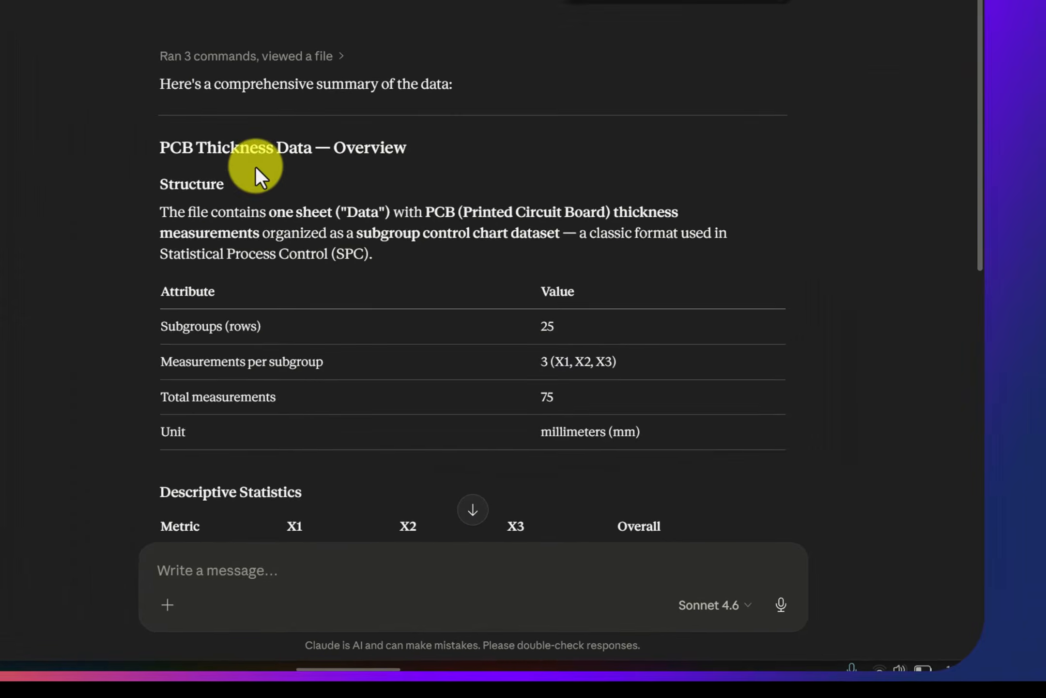
Read the opening of the data summary, covering the PCB Thickness Data overview heading and the Structure paragraph.
left_click_drag(115, 51, 434, 52)
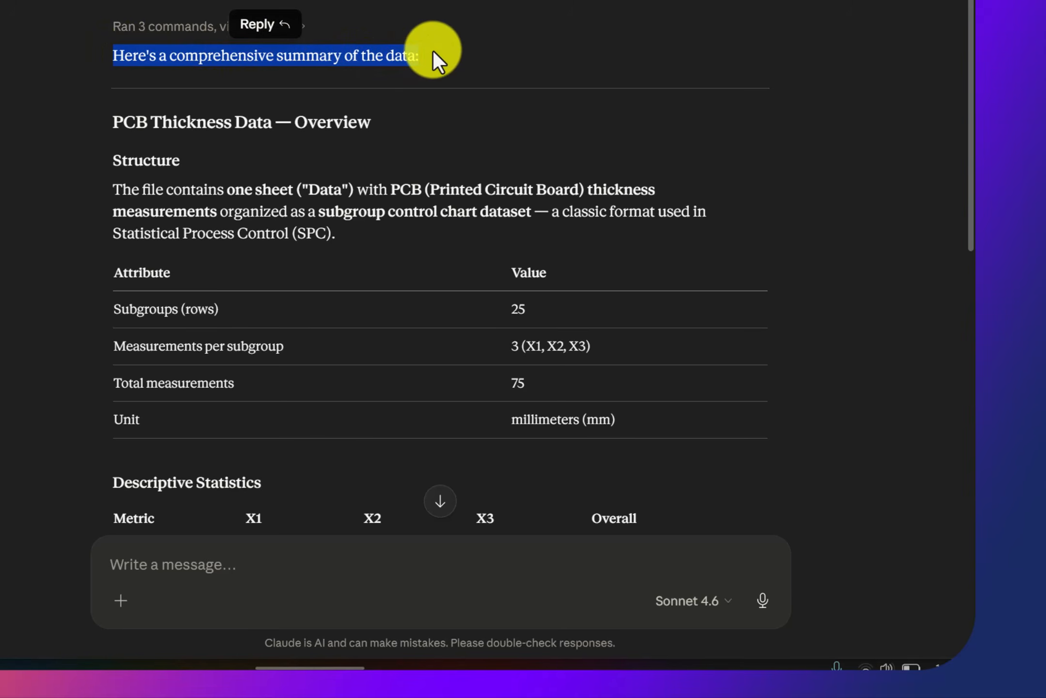
left_click(150, 206)
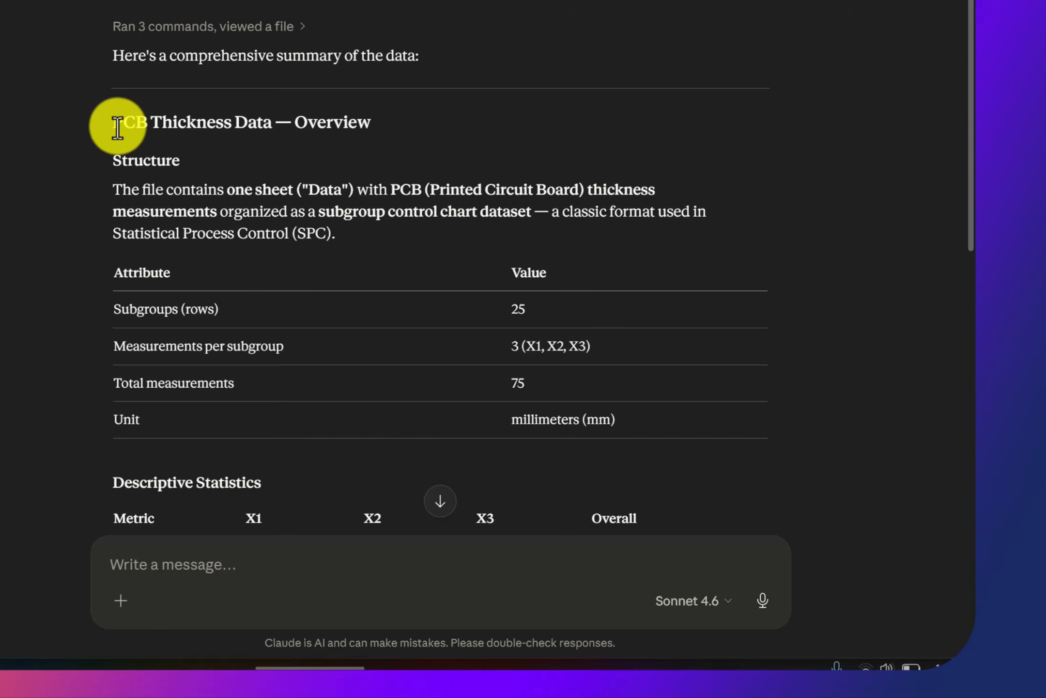
left_click_drag(117, 128, 372, 121)
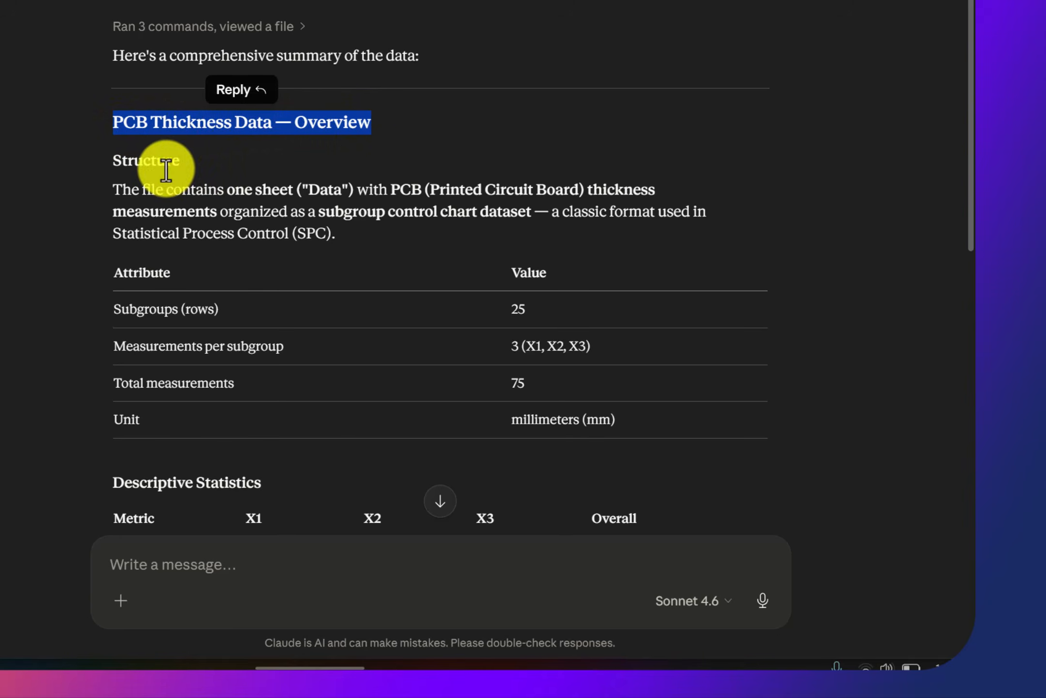
left_click_drag(117, 159, 180, 159)
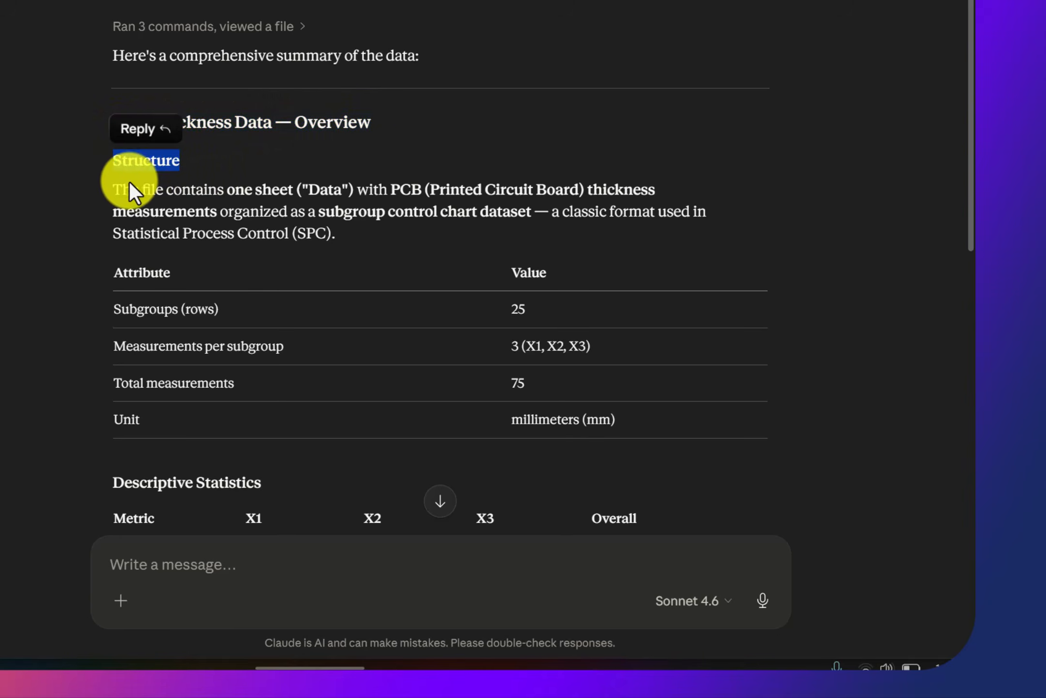
left_click_drag(115, 191, 358, 234)
scroll(847, 248, "down", 3)
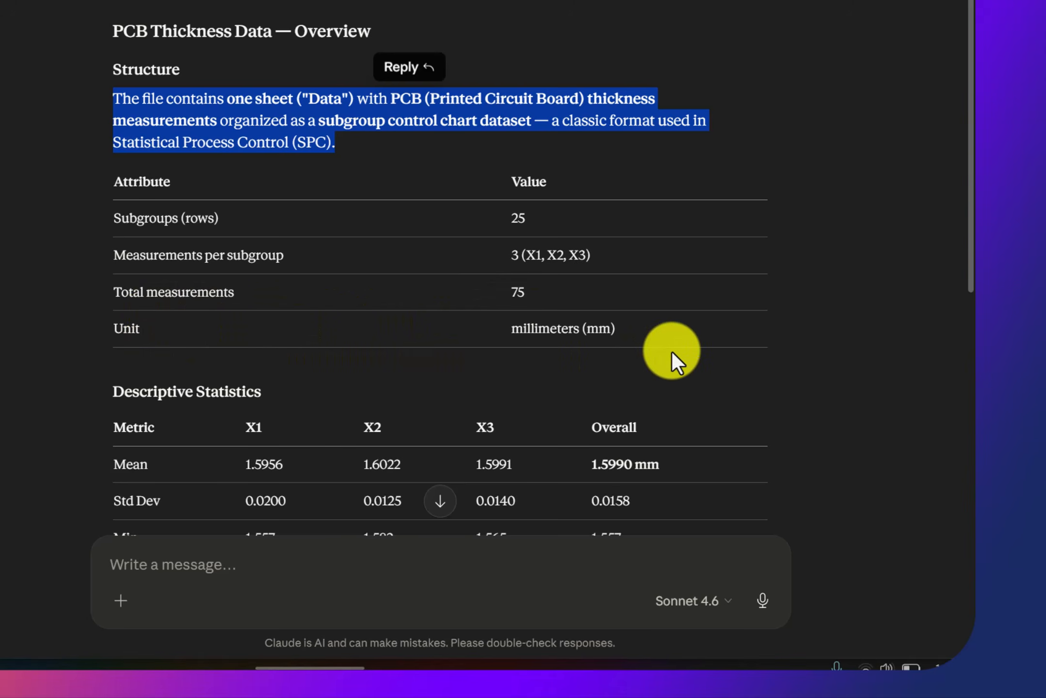
Examine the Descriptive Statistics table and the SPC / Control Chart Parameters, including the grand mean and subgroup ranges.
scroll(672, 352, "down", 8)
scroll(673, 352, "up", 2)
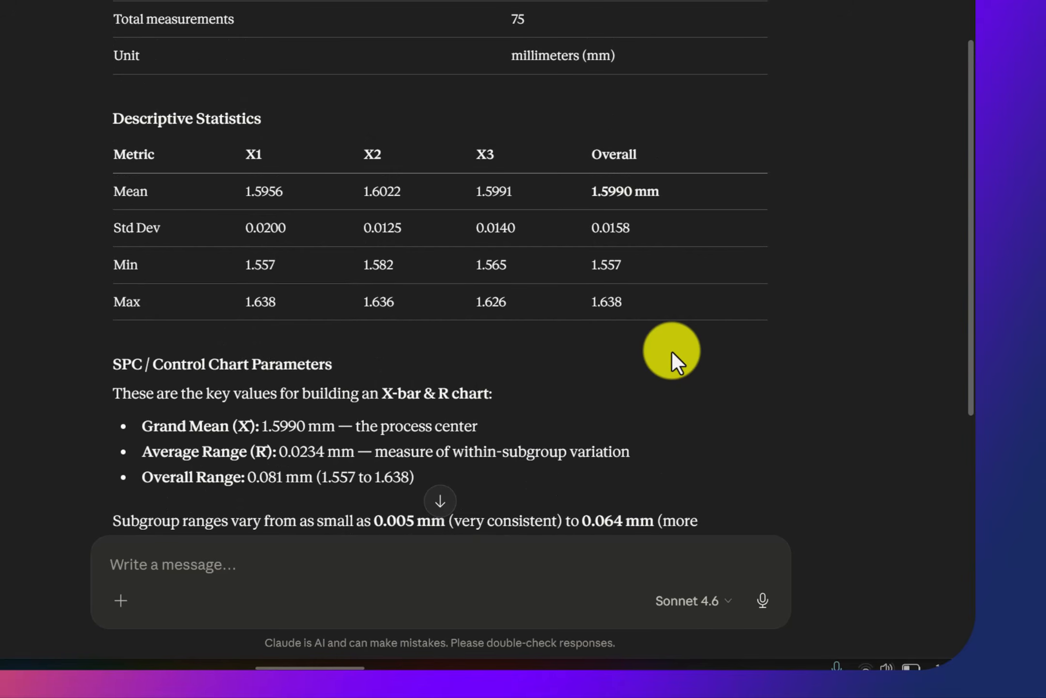
scroll(251, 318, "down", 4)
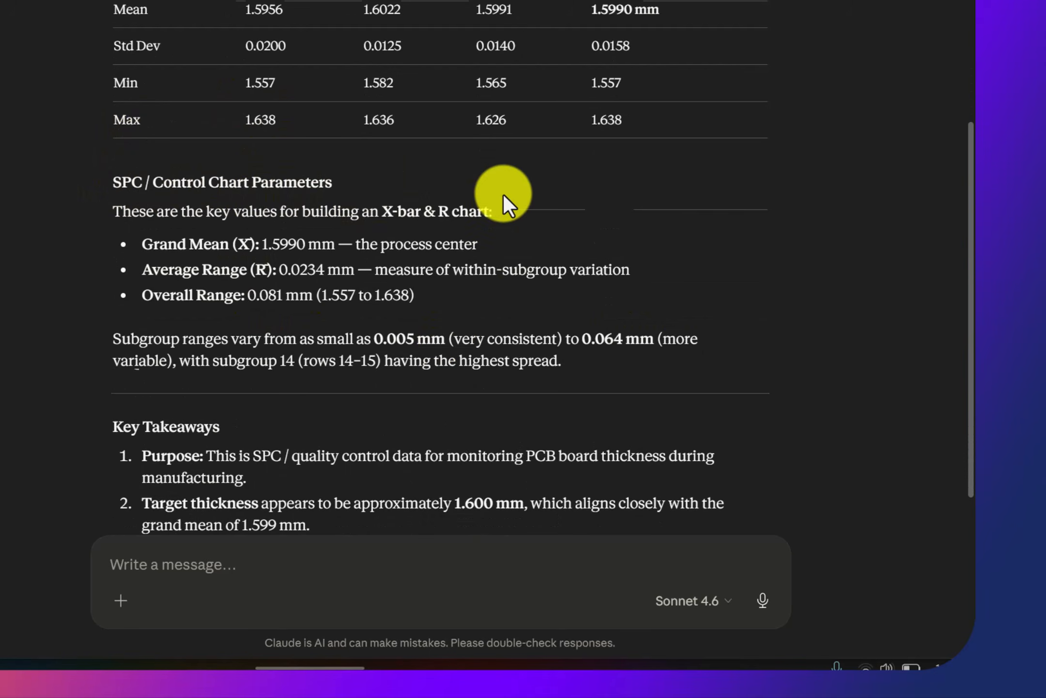
scroll(504, 195, "down", 7)
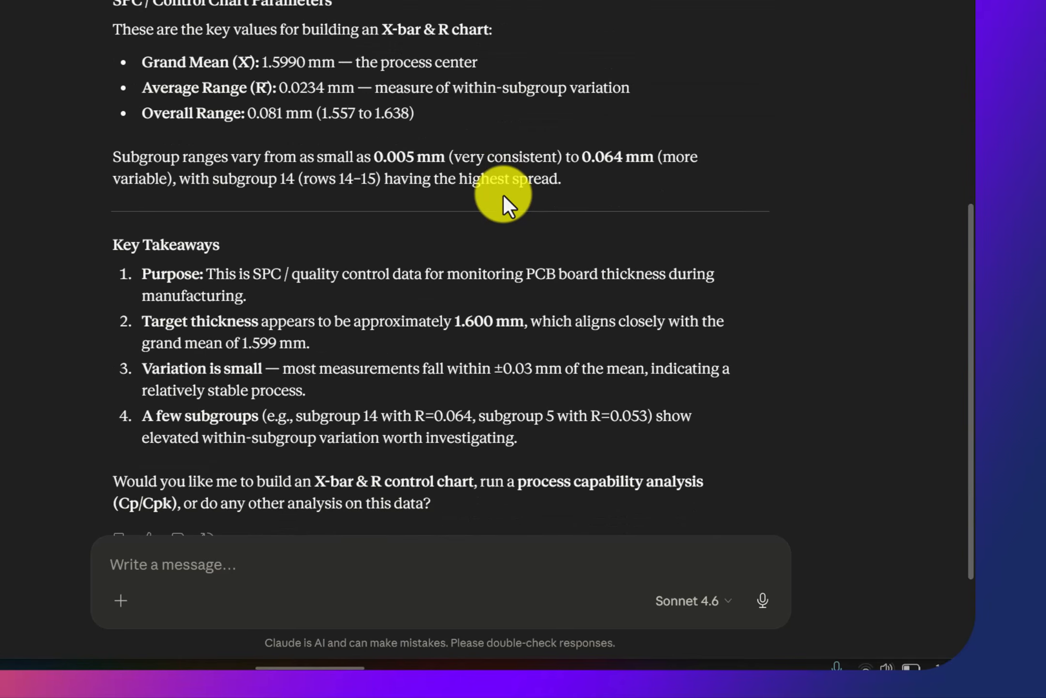
scroll(503, 195, "up", 10)
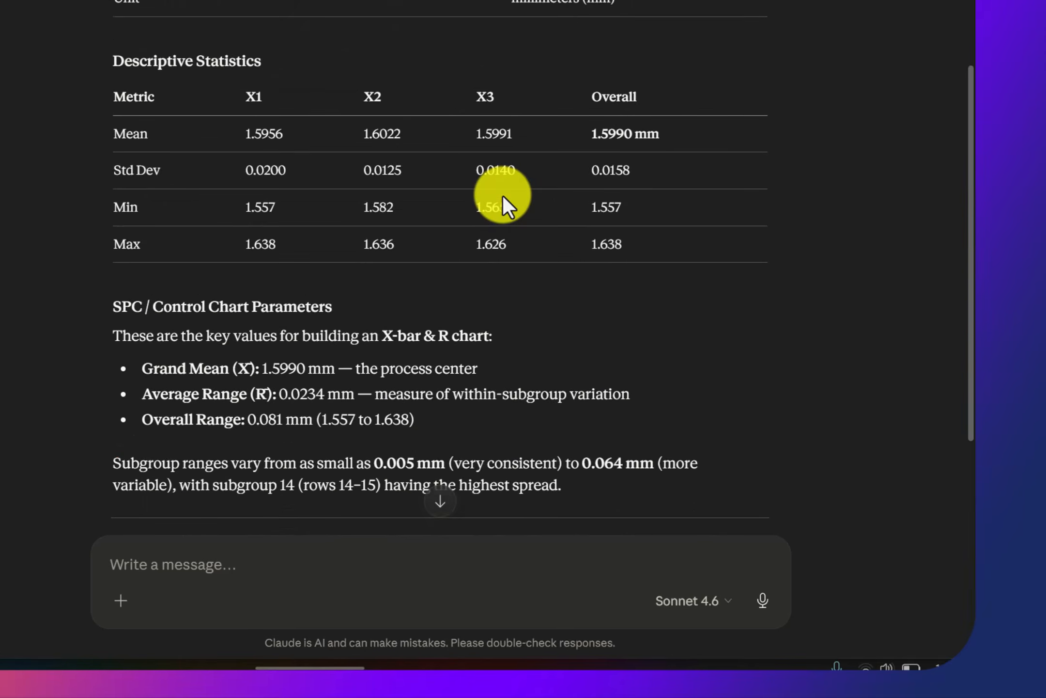
scroll(503, 195, "down", 8)
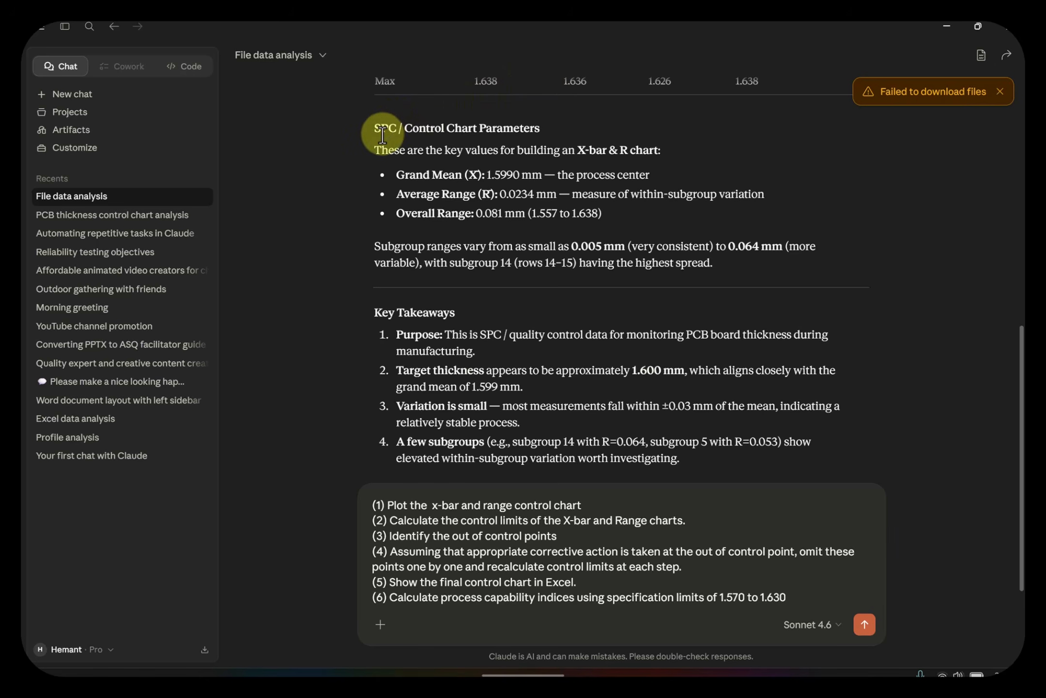
left_click_drag(378, 132, 545, 128)
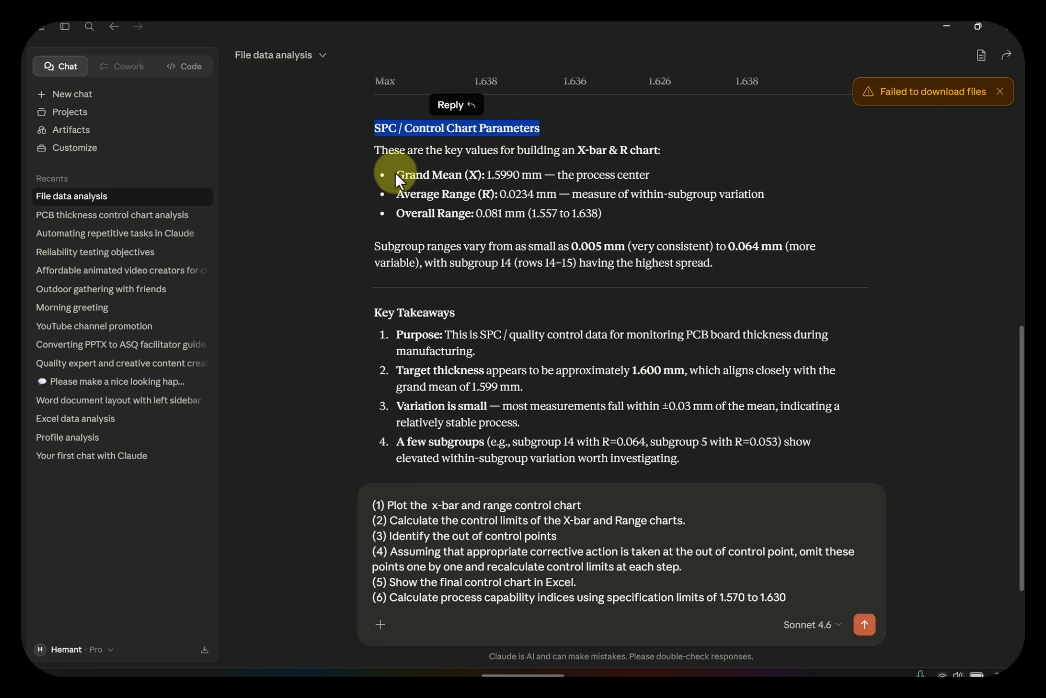
left_click_drag(398, 174, 522, 173)
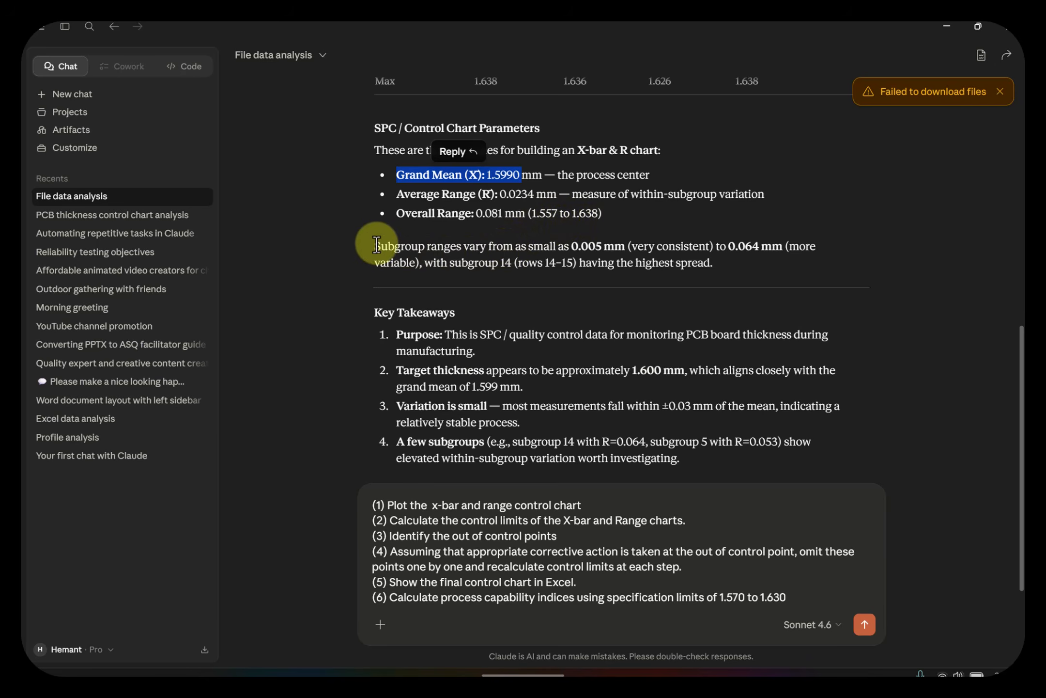
left_click_drag(373, 244, 795, 264)
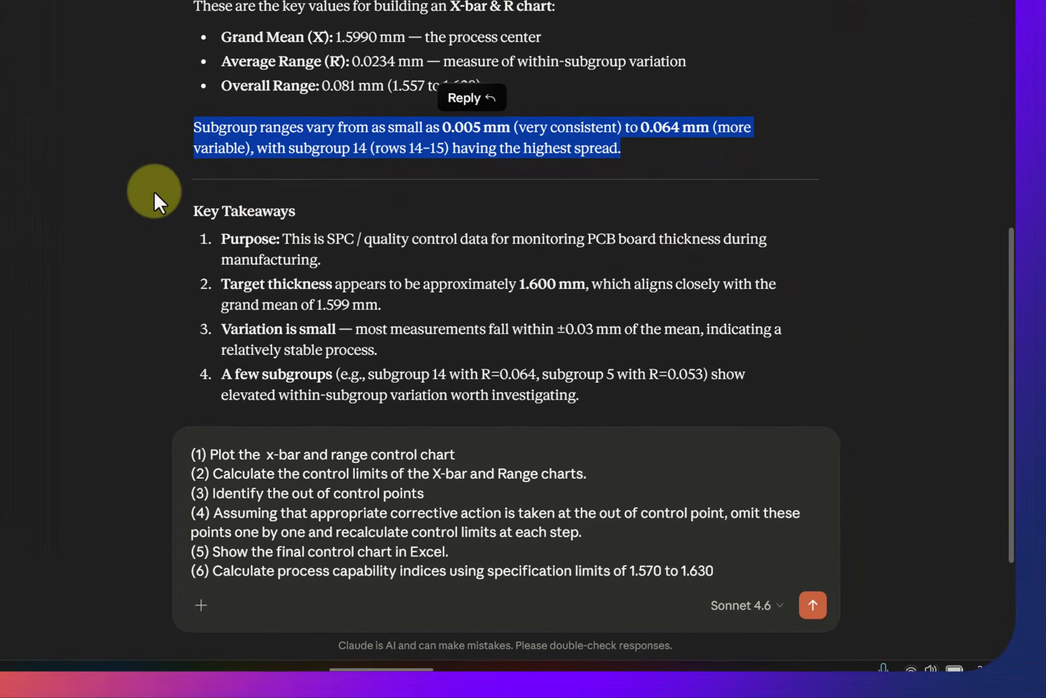
Read the first three Key Takeaways on the data's purpose, target thickness and variation.
left_click(184, 210)
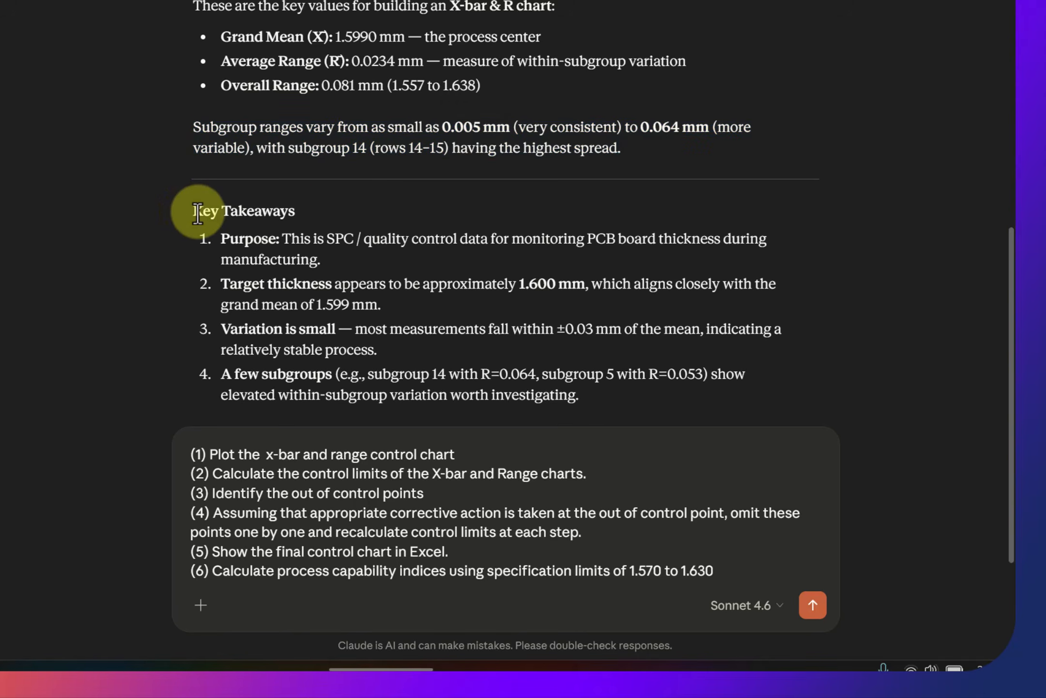
left_click_drag(194, 214, 320, 217)
left_click_drag(220, 239, 582, 250)
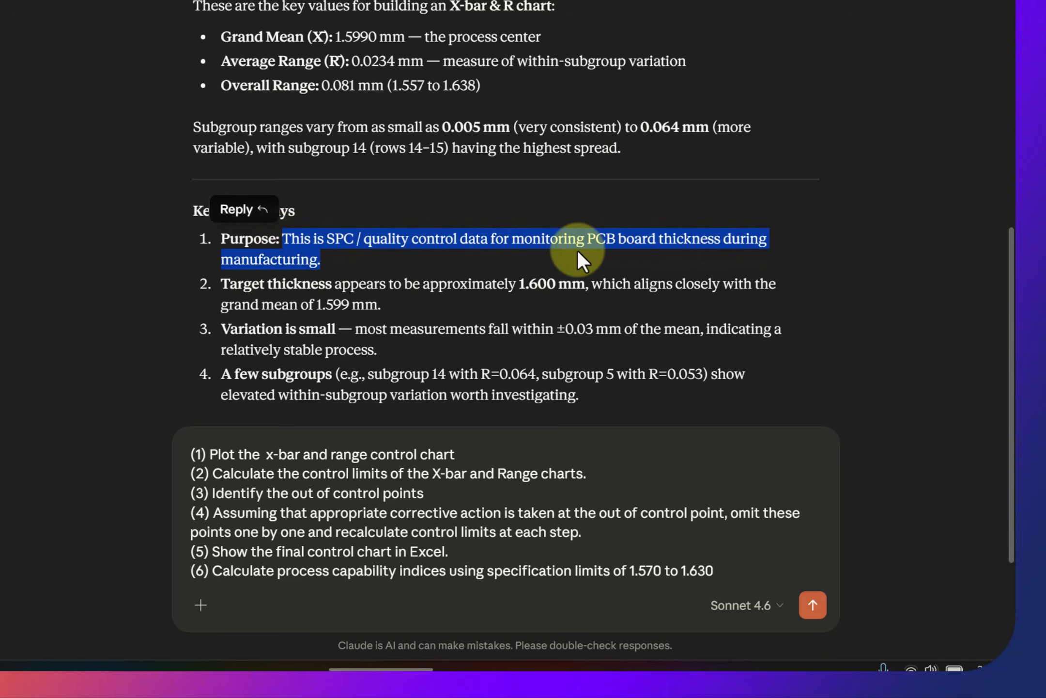
left_click(276, 302)
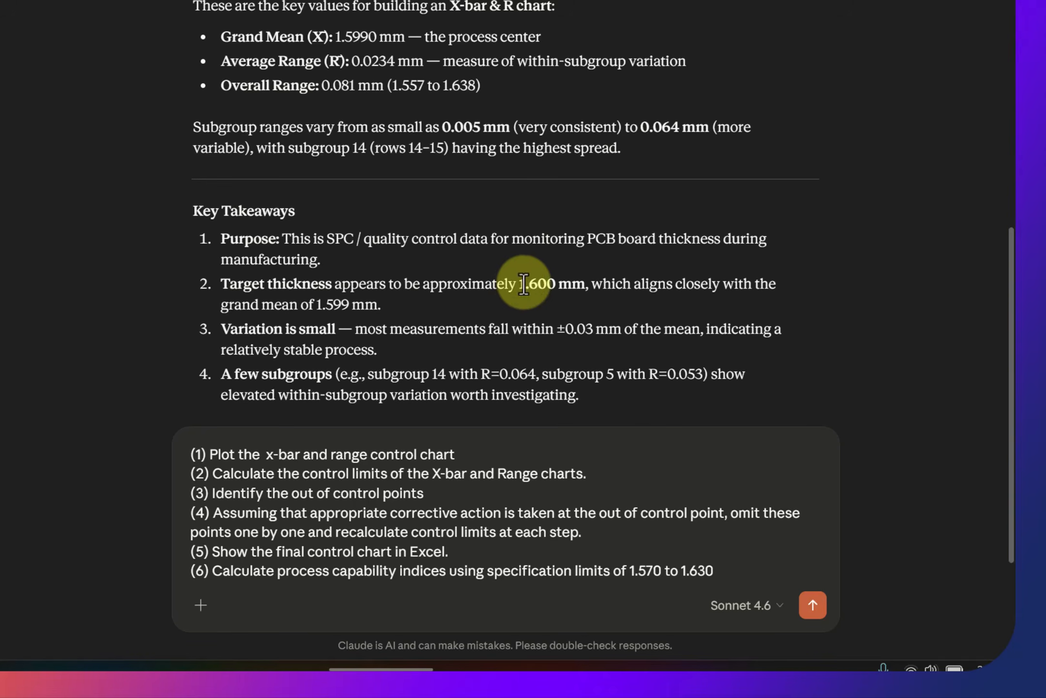
left_click_drag(525, 283, 548, 284)
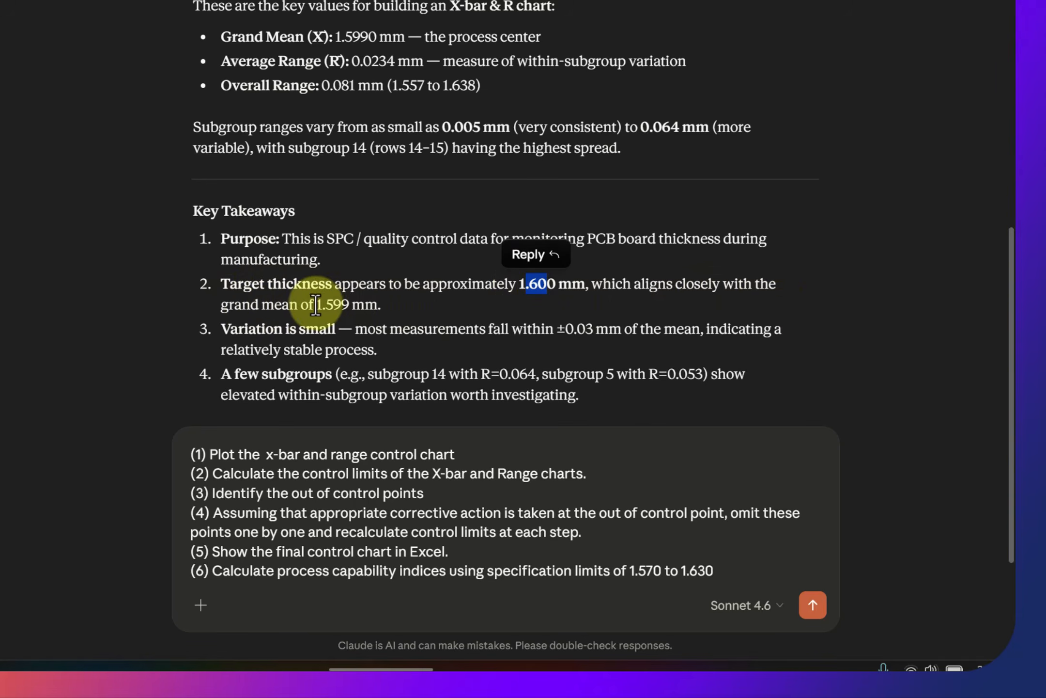
left_click_drag(317, 305, 348, 306)
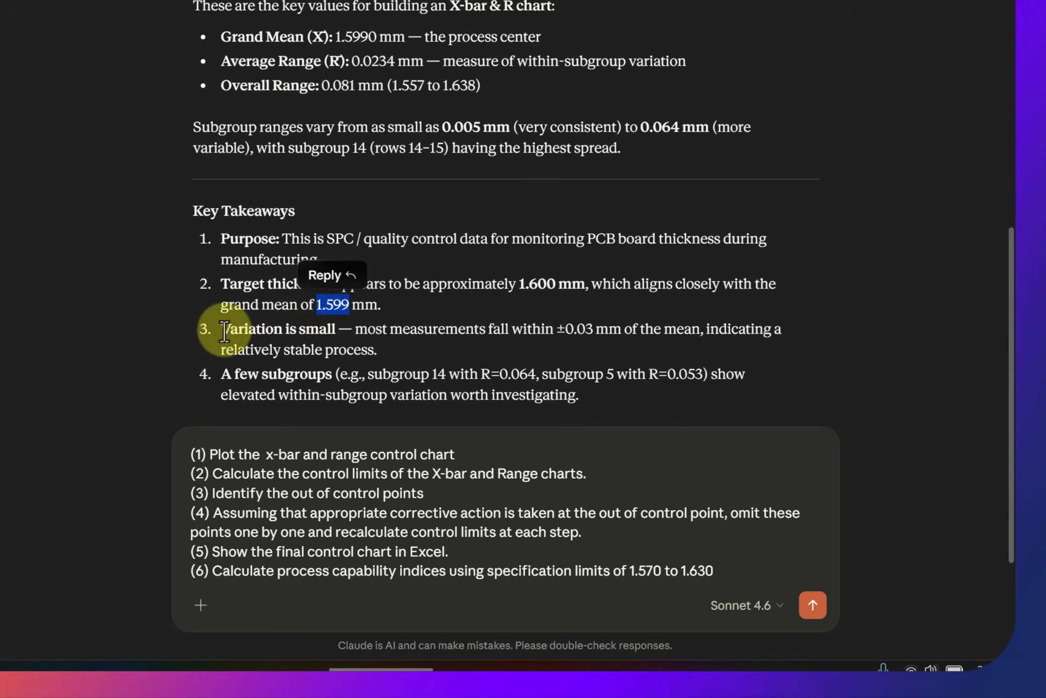
left_click_drag(218, 330, 793, 335)
left_click(360, 335)
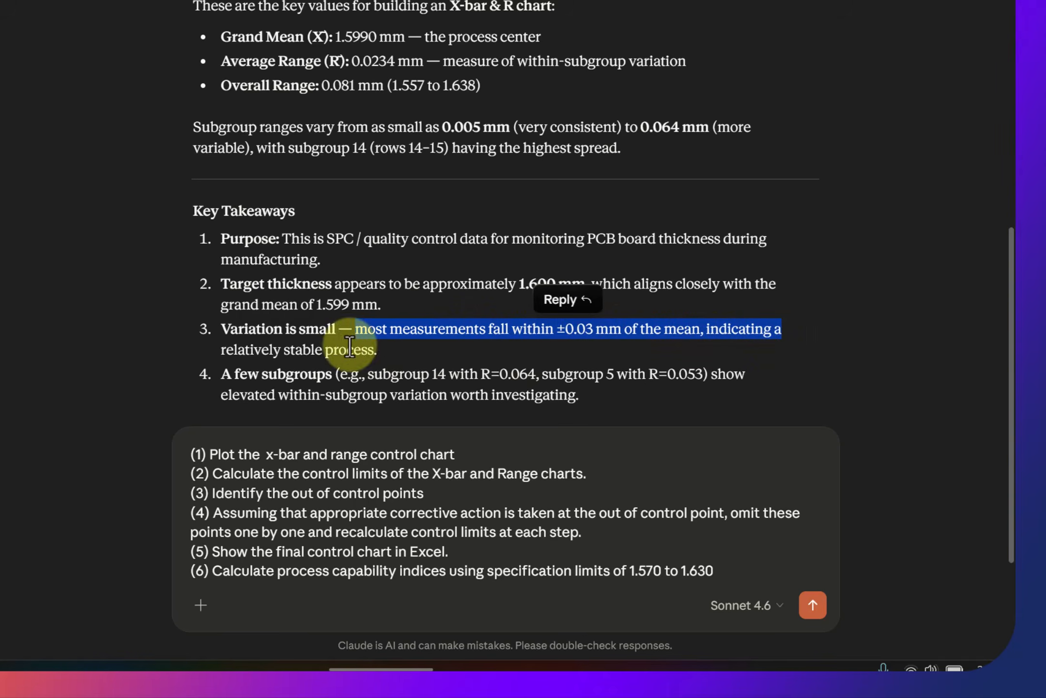
left_click(281, 350)
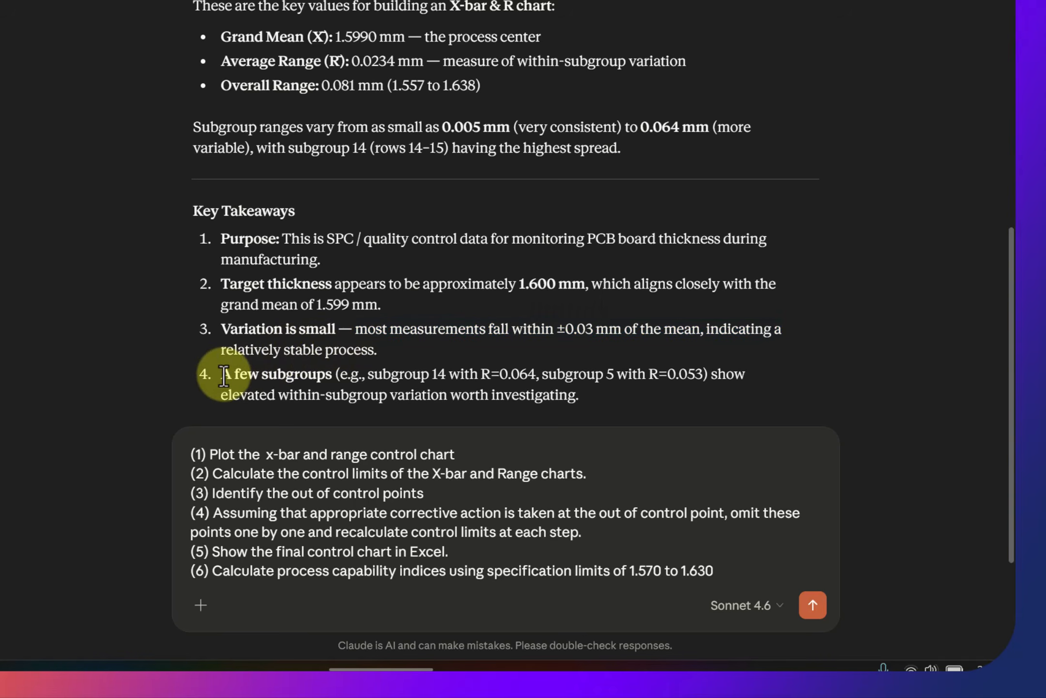
Read the fourth takeaway about subgroups with elevated variation and the closing question offering further analysis.
left_click_drag(224, 376, 734, 378)
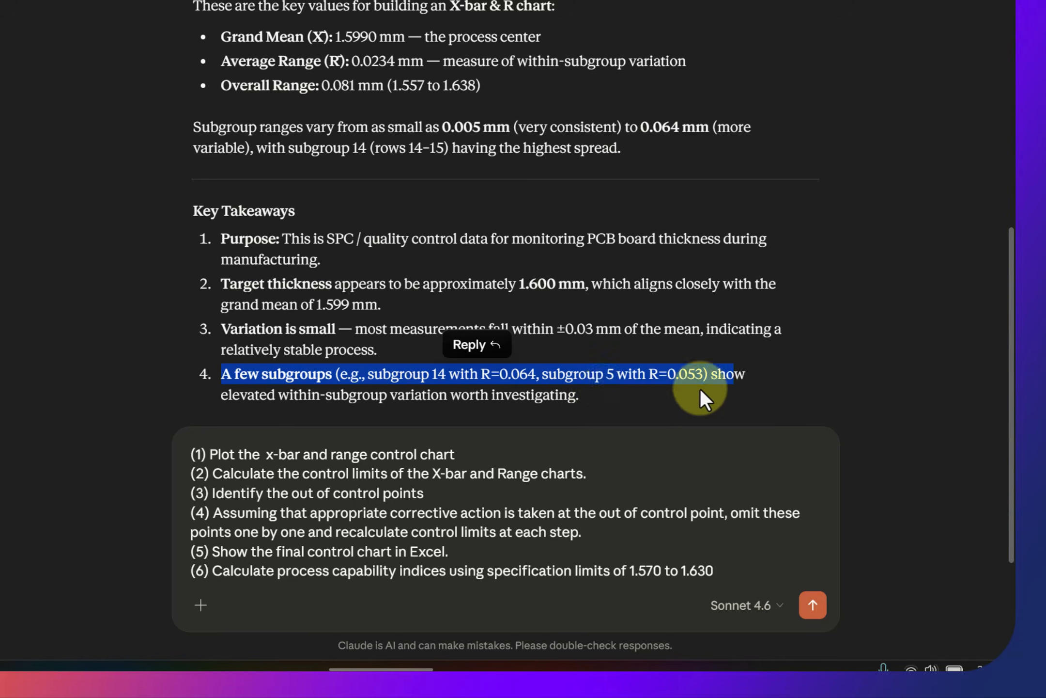
scroll(606, 248, "down", 4)
left_click(299, 202)
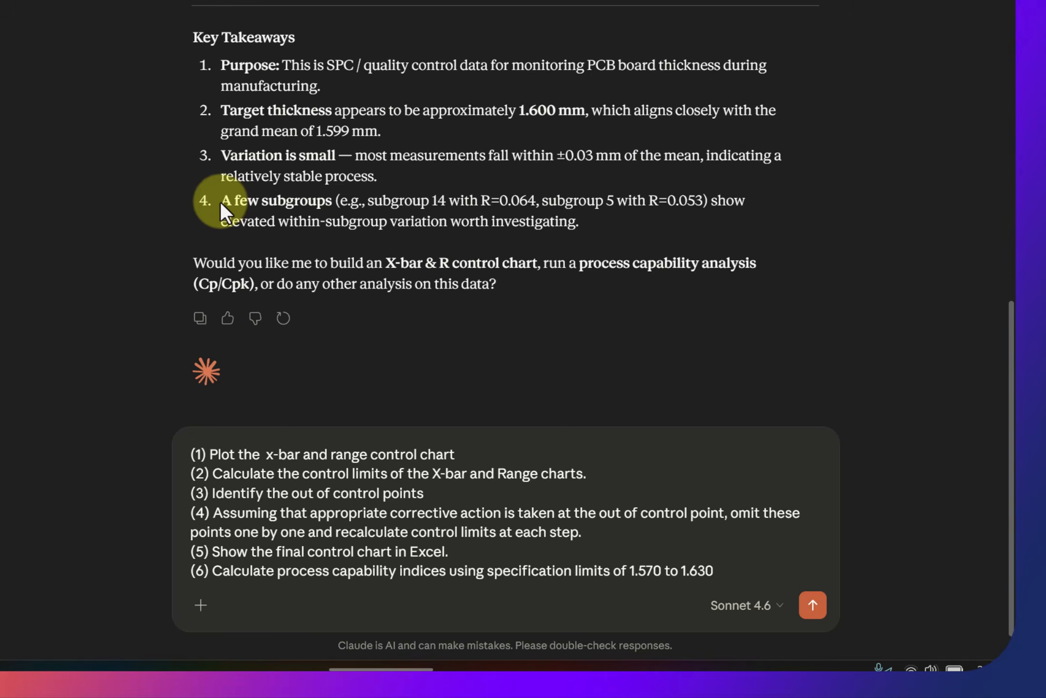
left_click_drag(223, 203, 777, 199)
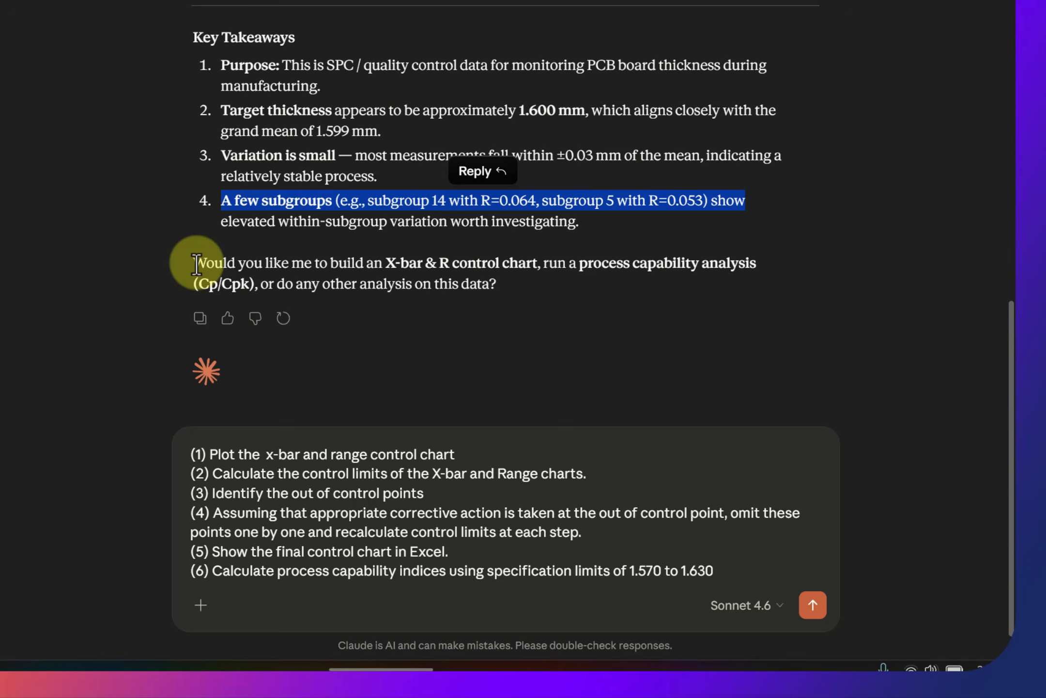
left_click_drag(196, 264, 755, 281)
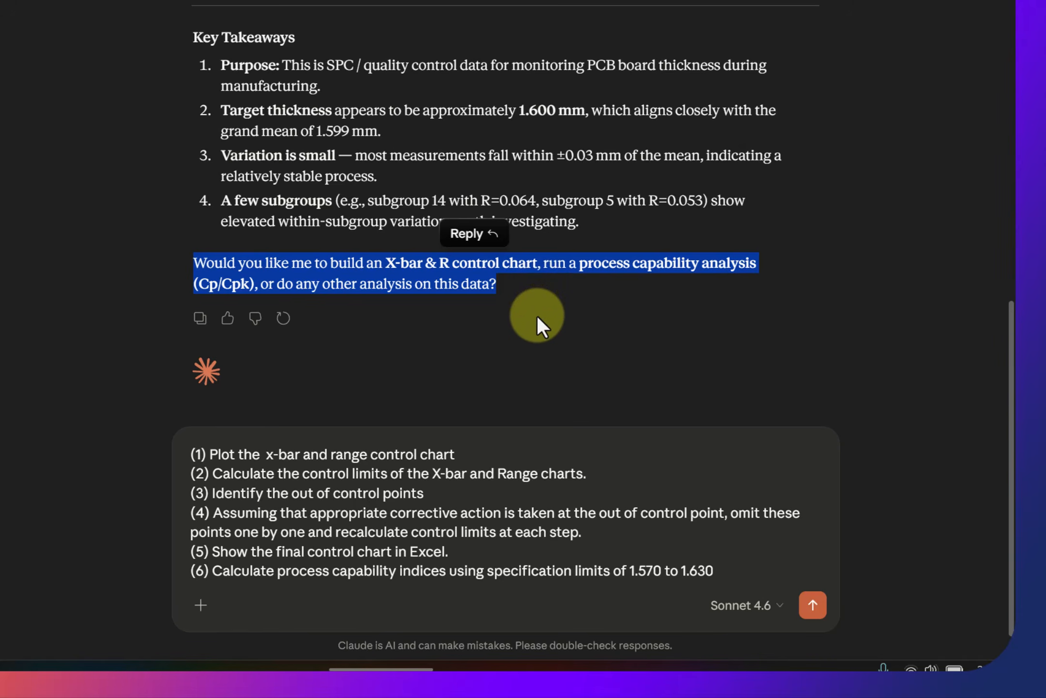
Review the six-part prompt on control charts, limits, out-of-control points, Excel output and capability for 1.570 to 1.630, and send it.
scroll(538, 317, "down", 1)
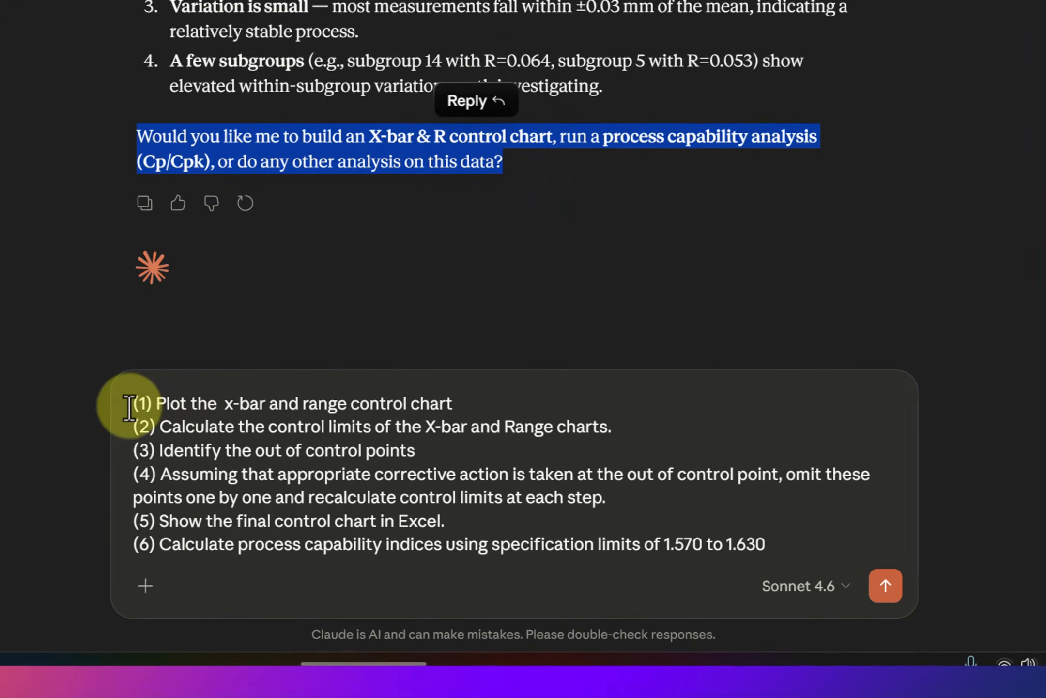
left_click(95, 378)
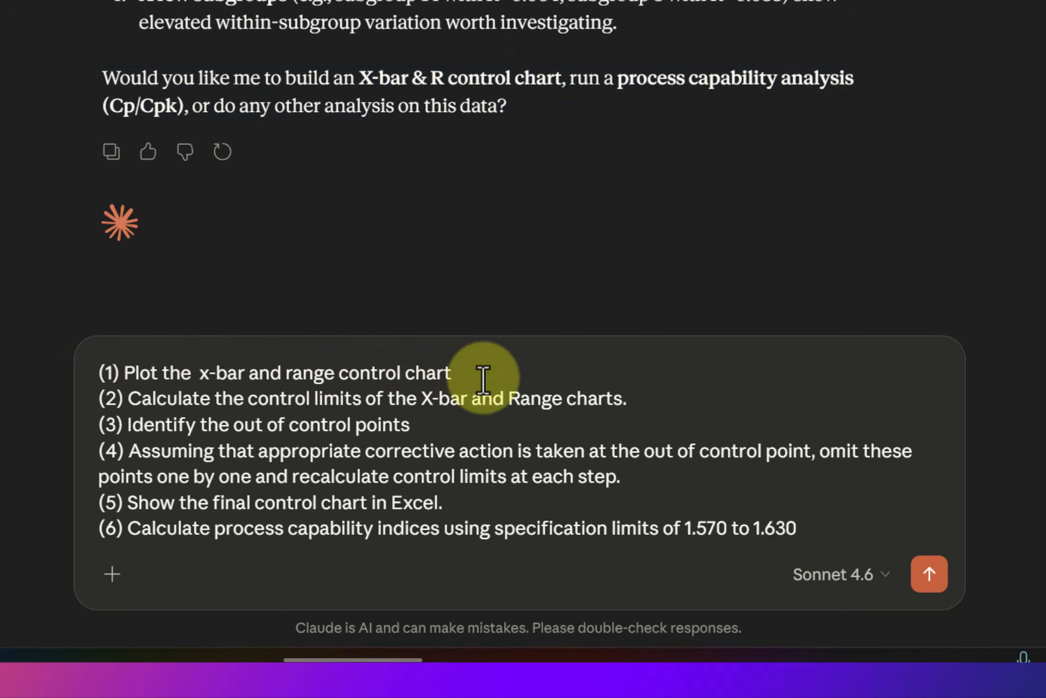
left_click_drag(484, 378, 645, 398)
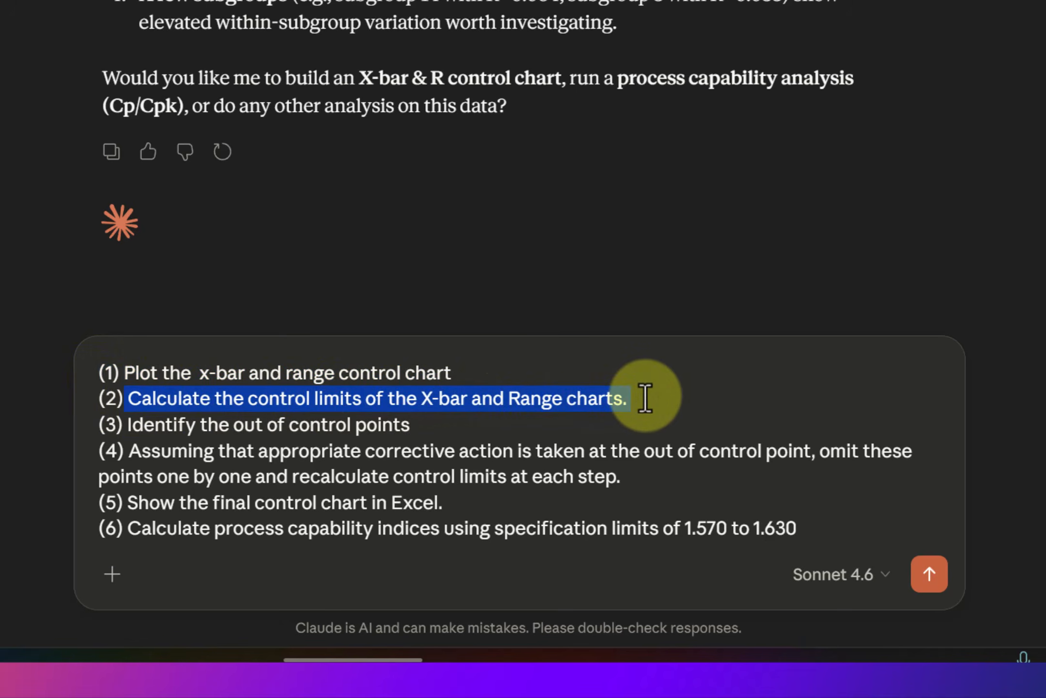
left_click_drag(126, 425, 430, 426)
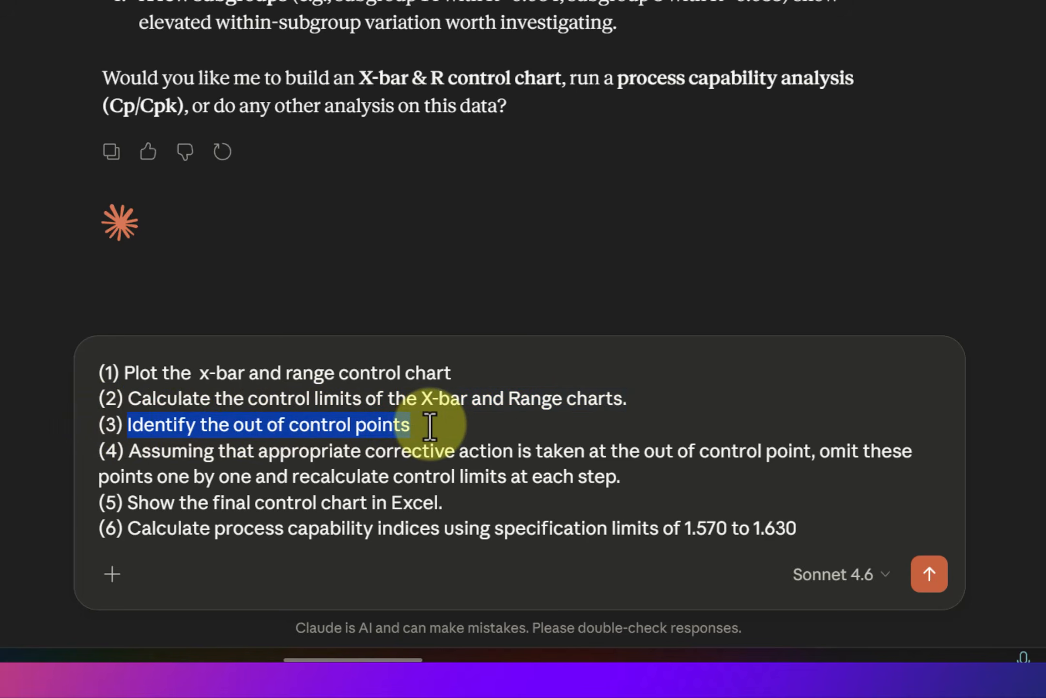
left_click_drag(128, 449, 952, 457)
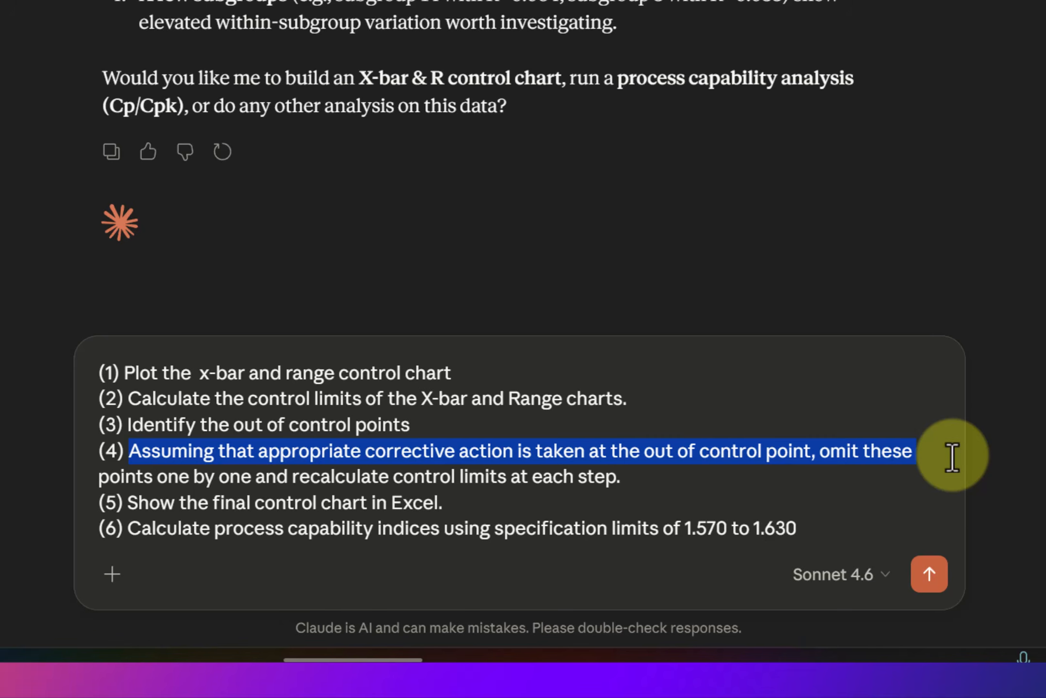
left_click_drag(952, 457, 935, 466)
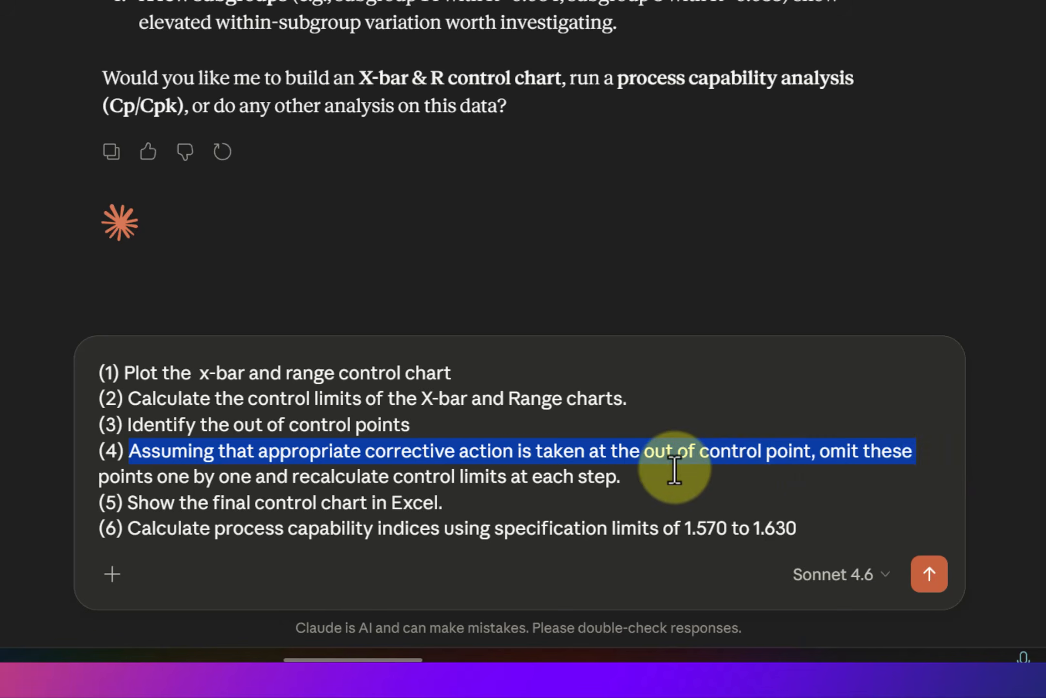
left_click_drag(661, 472, 75, 486)
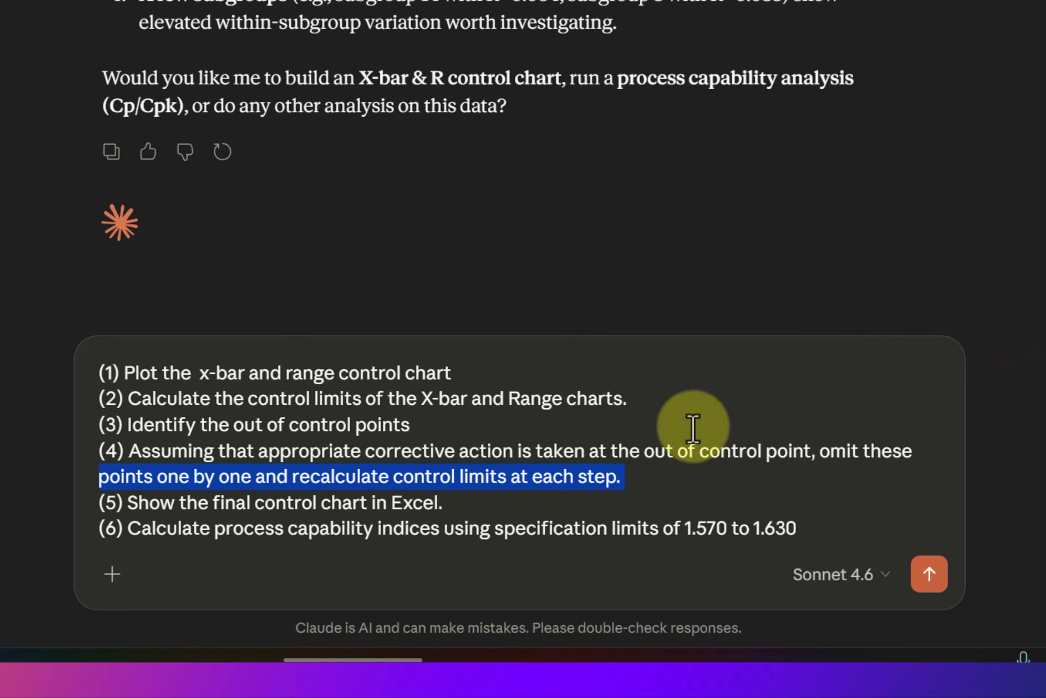
left_click_drag(445, 502, 83, 502)
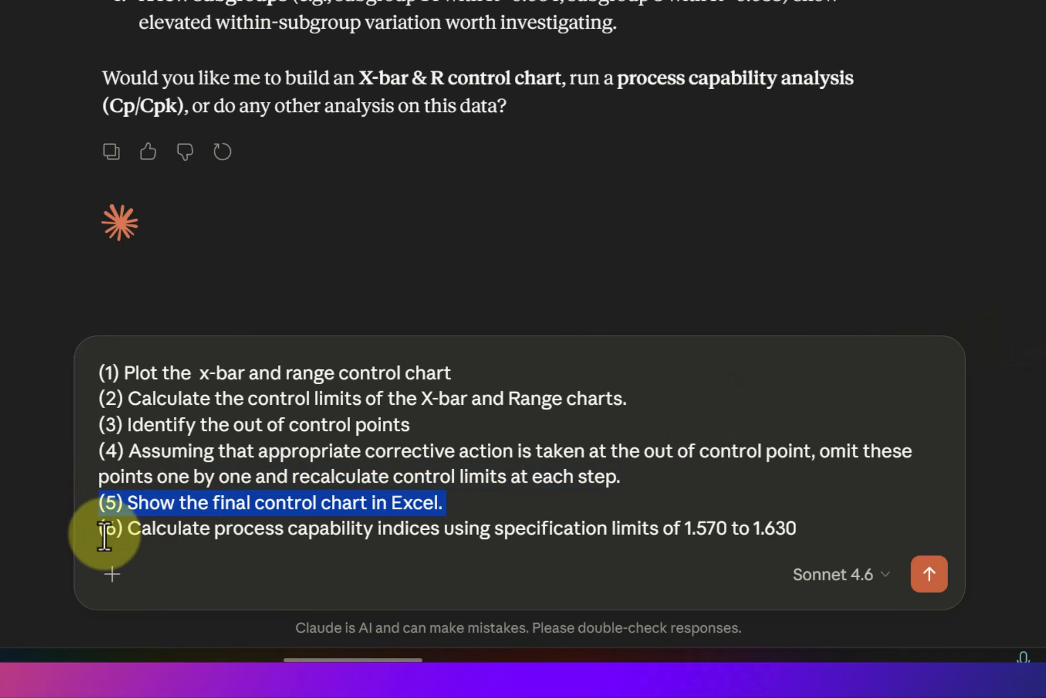
left_click_drag(99, 532, 844, 542)
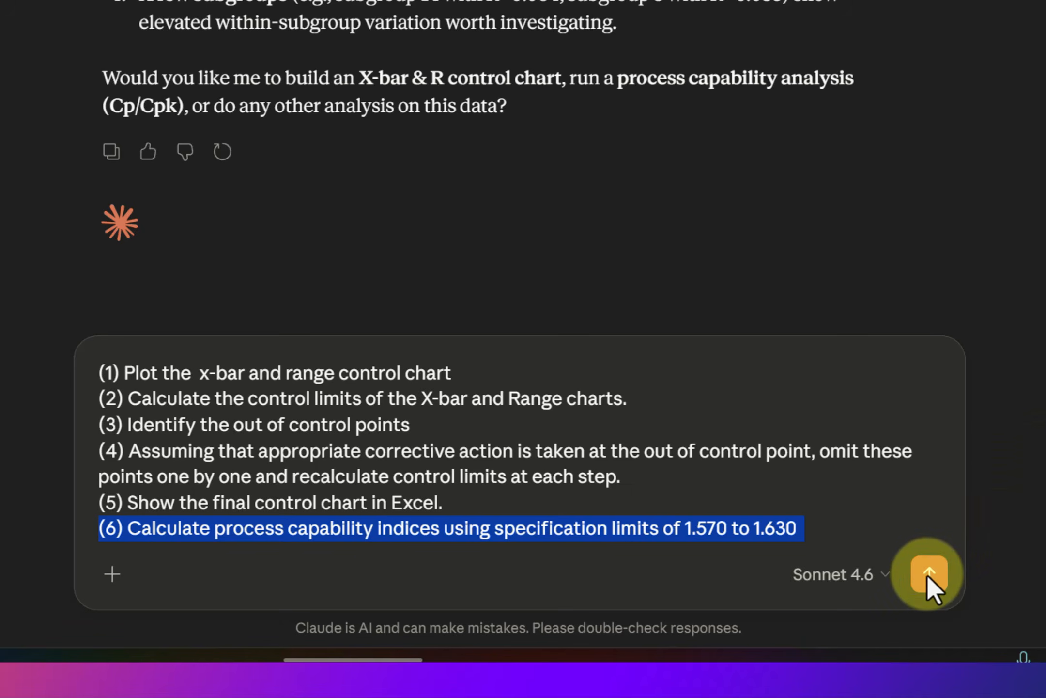
left_click(927, 574)
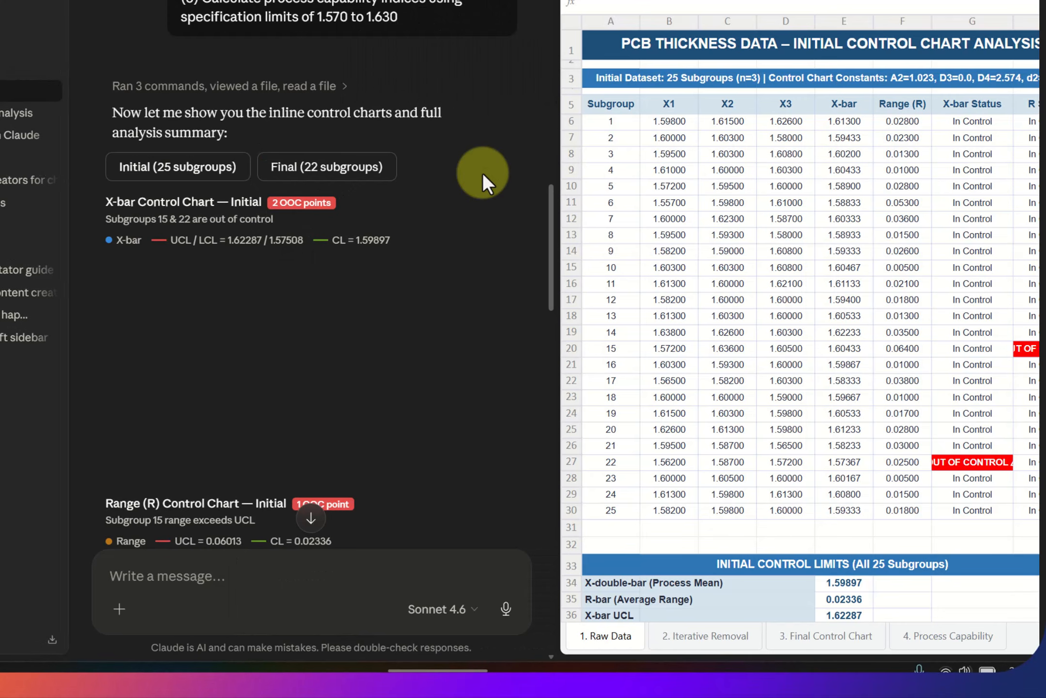
Compare the submitted request with the initial X-bar and Range control chart sections in the response.
scroll(481, 174, "up", 5)
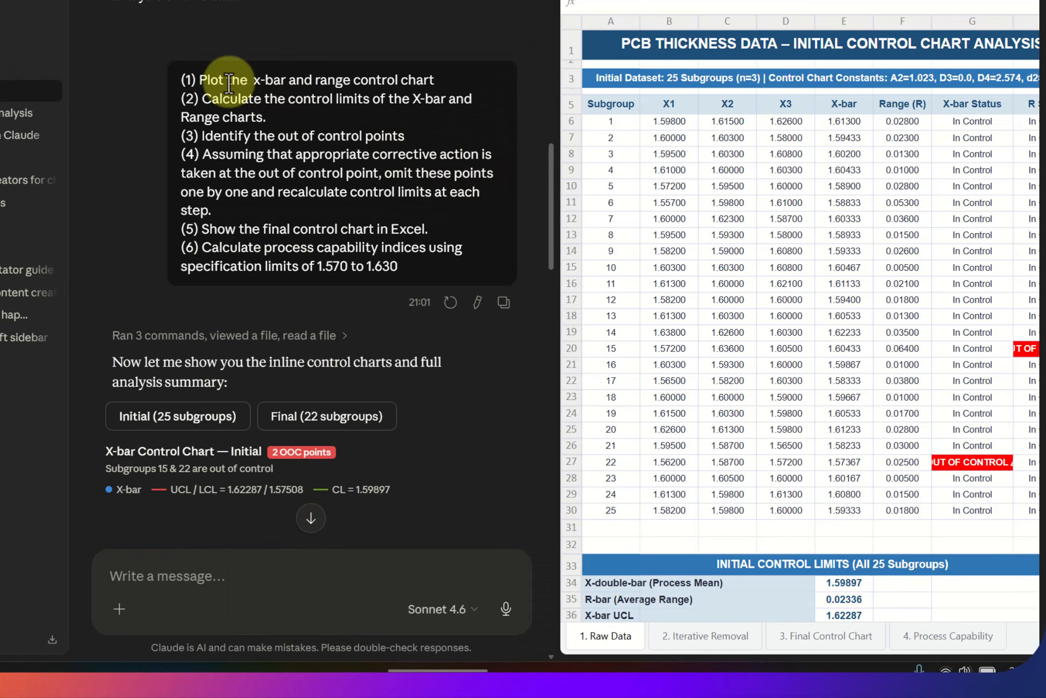
scroll(359, 211, "down", 3)
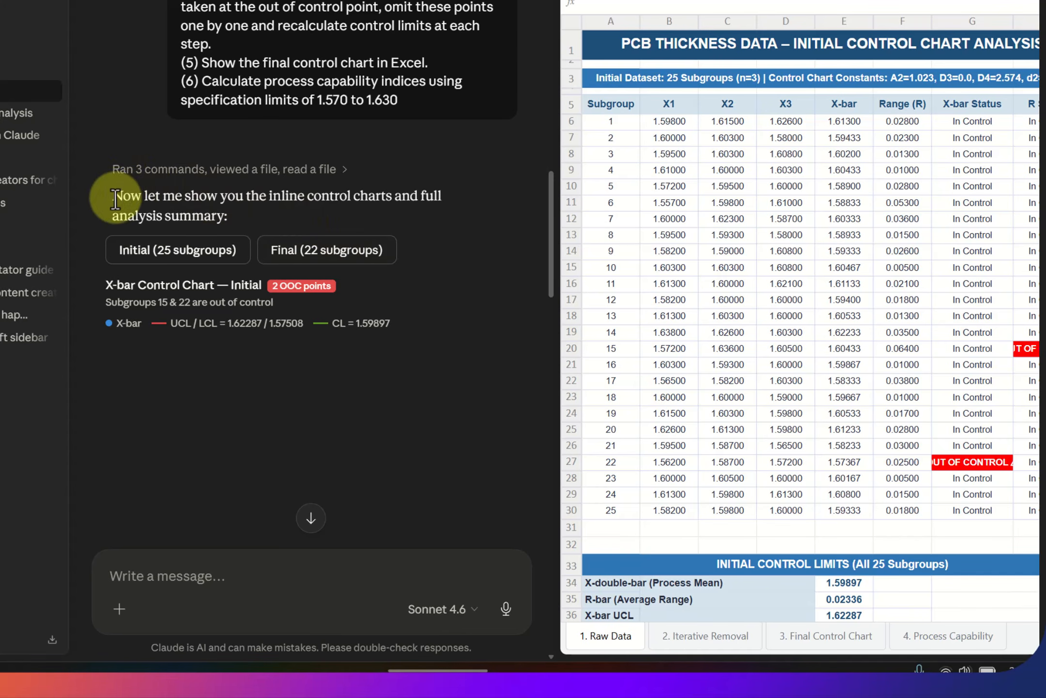
scroll(410, 245, "down", 2)
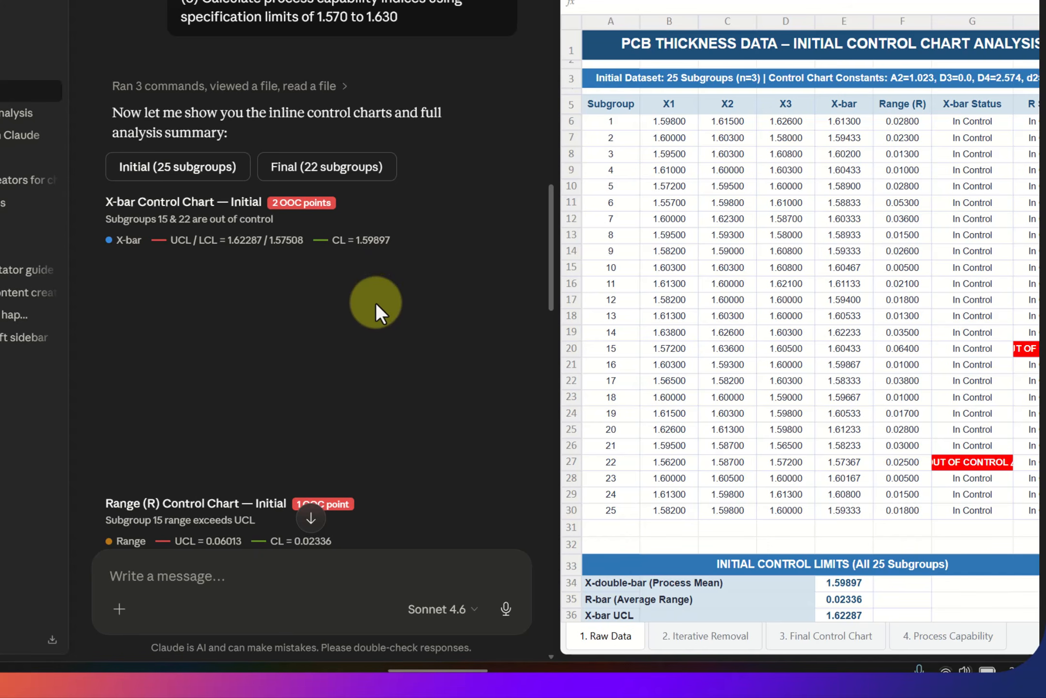
scroll(375, 305, "down", 3)
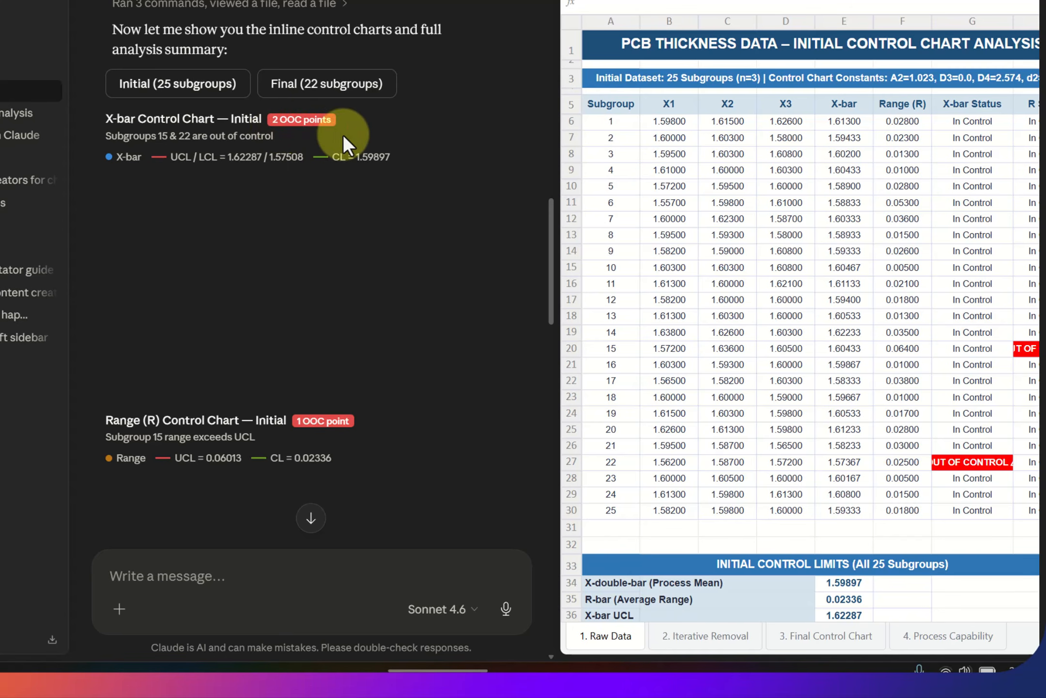
scroll(343, 134, "down", 4)
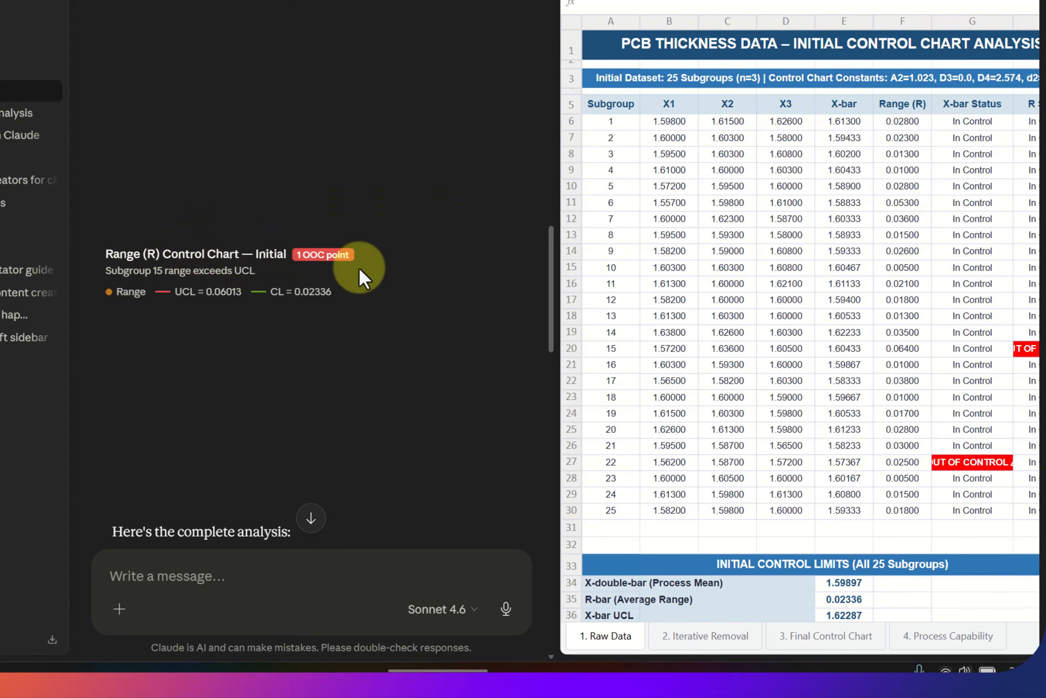
Skim the Results Summary covering the initial control limits, the out-of-control points and the recalculated limits from iterative removal.
scroll(359, 267, "down", 6)
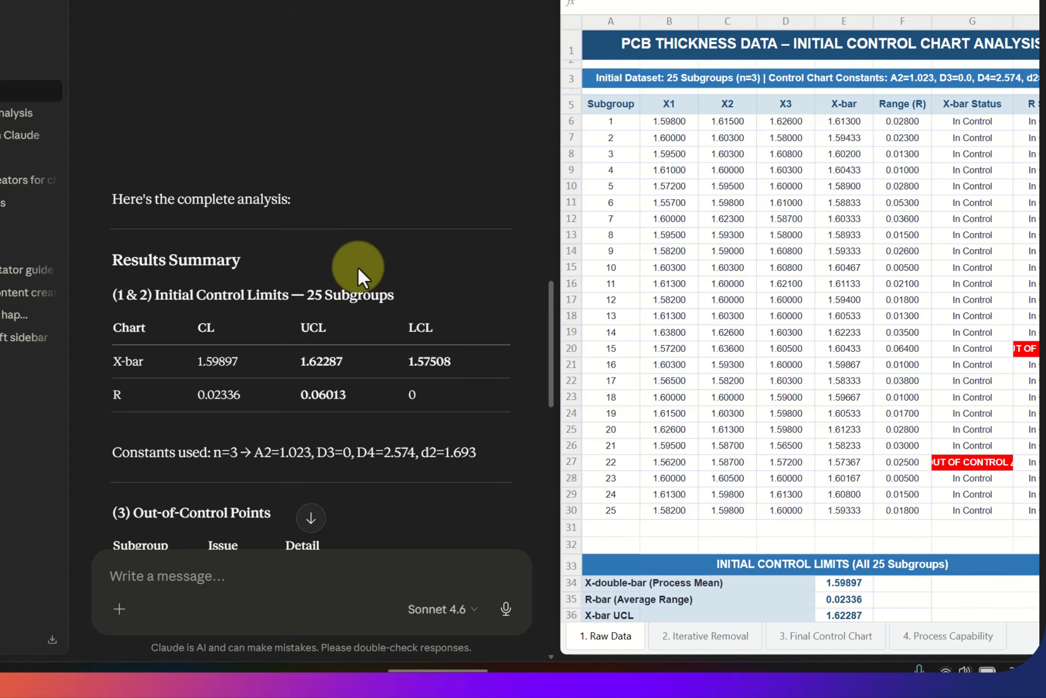
scroll(356, 172, "down", 12)
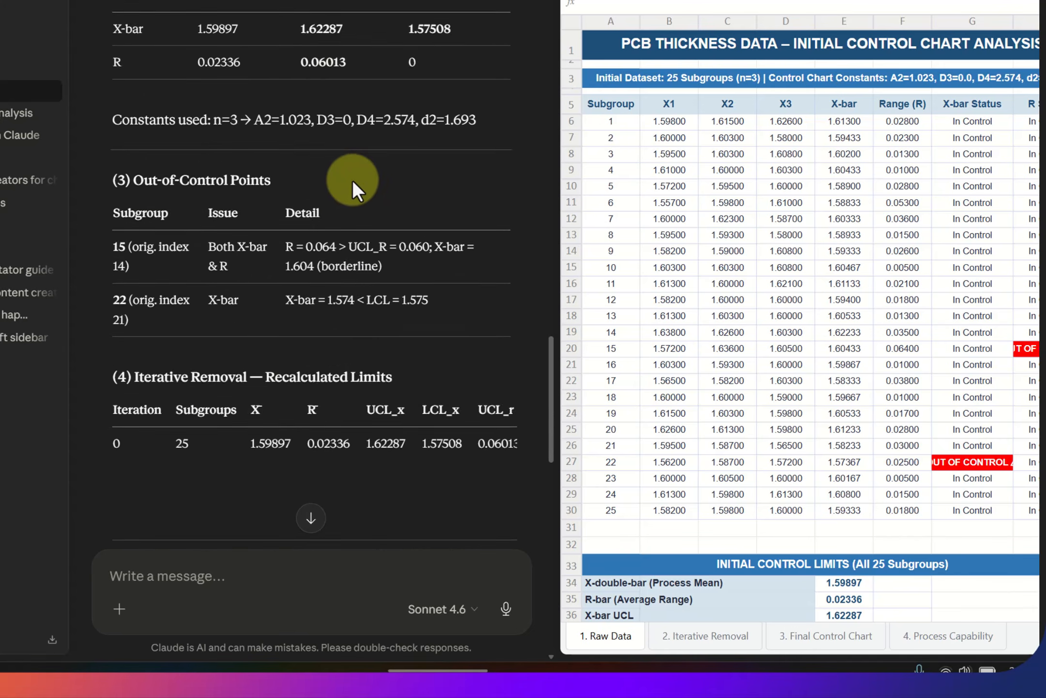
scroll(350, 184, "down", 10)
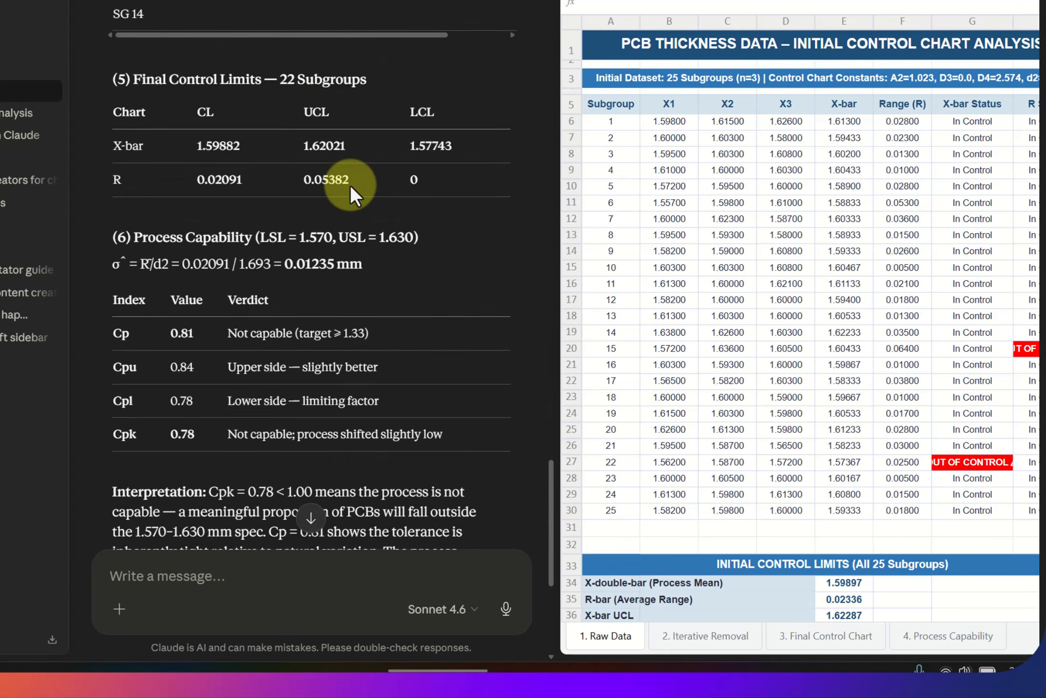
scroll(373, 185, "up", 4)
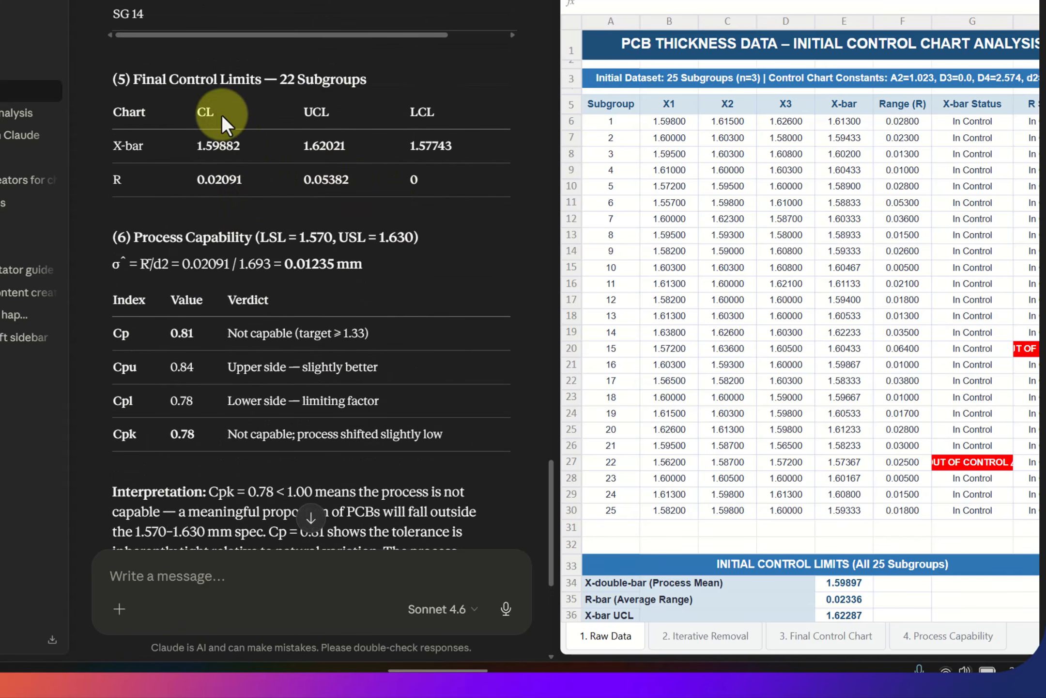
Examine the Final Control Limits table and the Process Capability indices, especially the Cpk row and its verdict.
left_click_drag(117, 79, 433, 173)
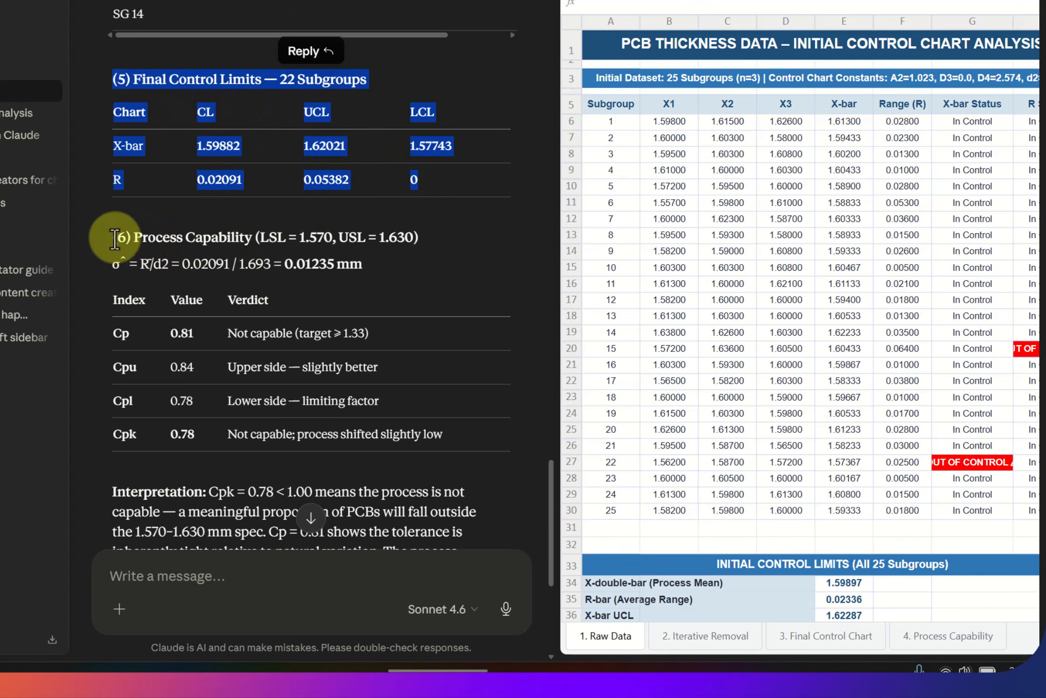
left_click_drag(115, 238, 448, 425)
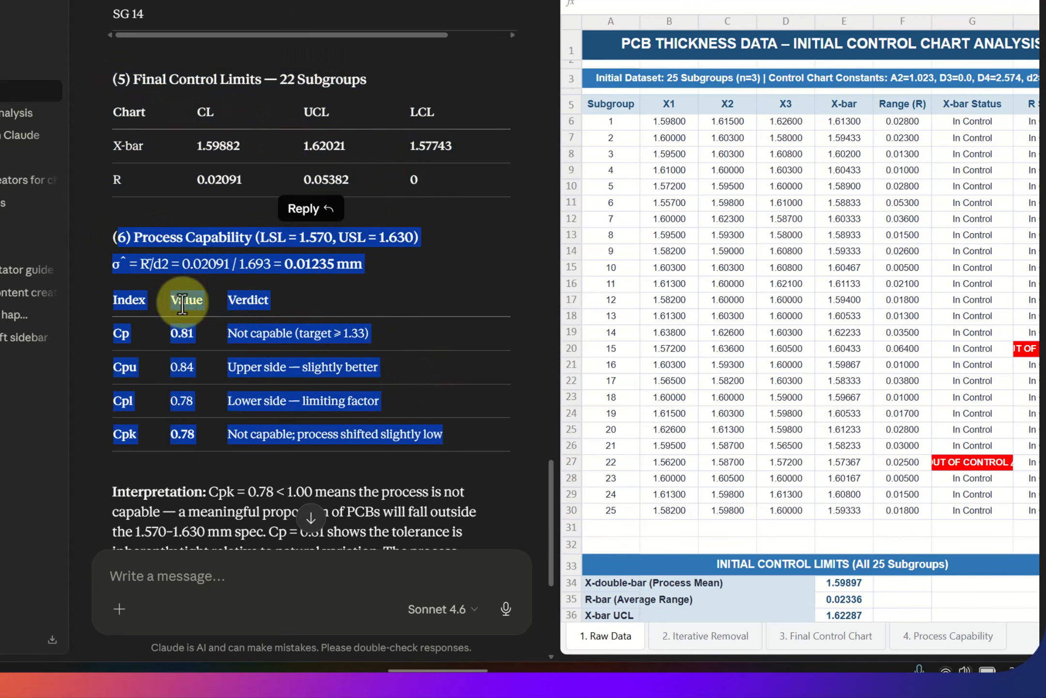
left_click(196, 338)
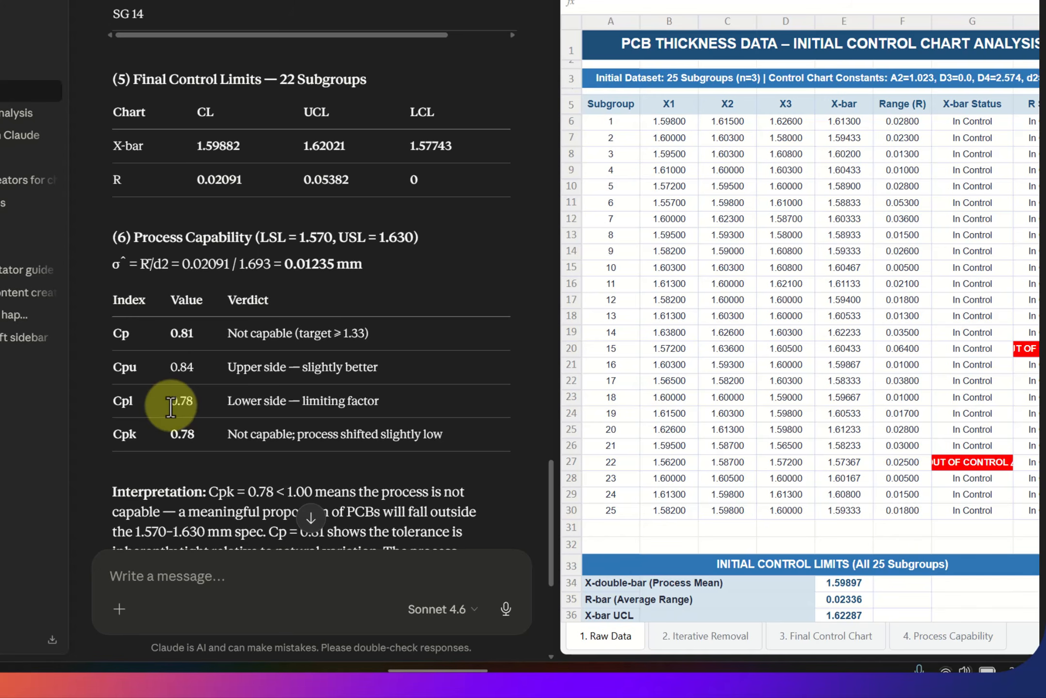
double_click(125, 434)
left_click_drag(169, 439, 450, 432)
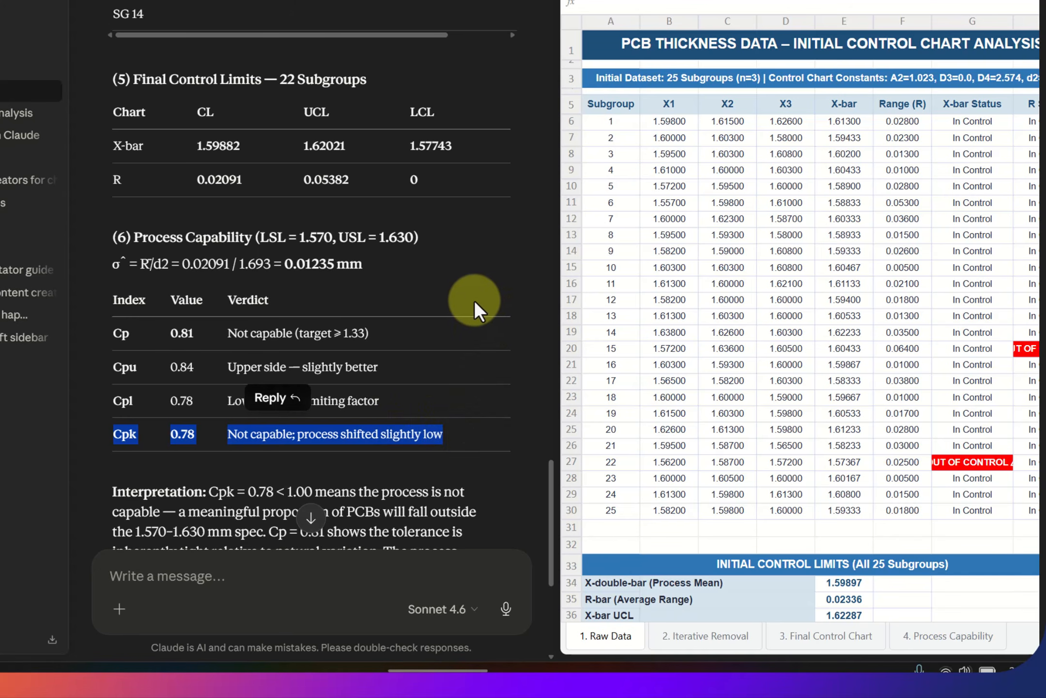
Read the Interpretation paragraph on process capability and the description of the Excel file's four sheets.
scroll(472, 300, "down", 6)
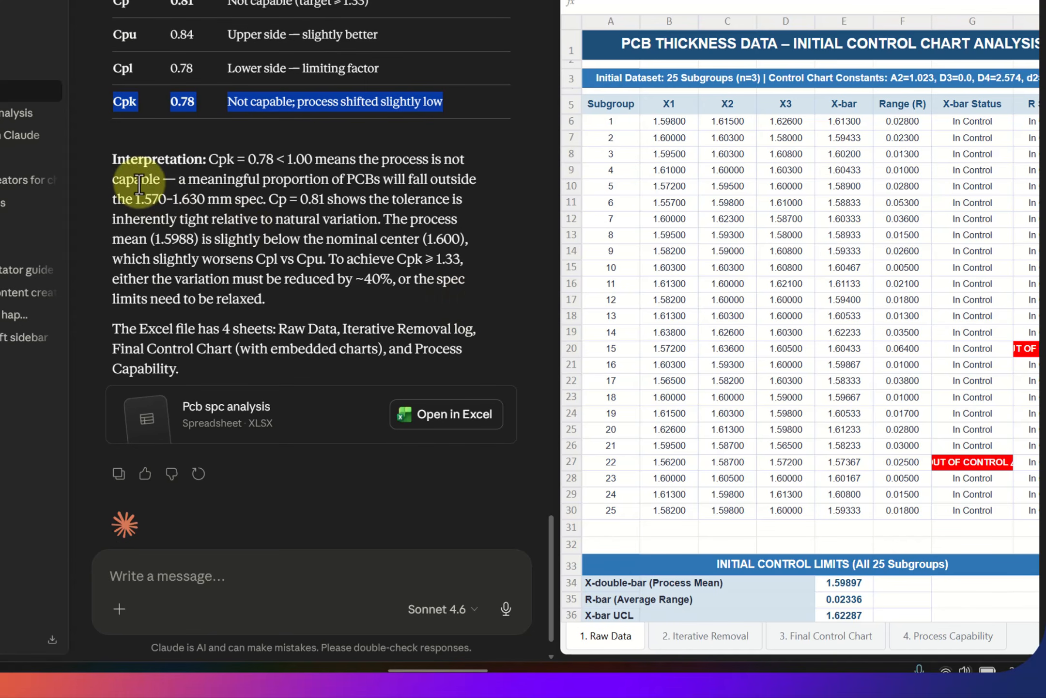
left_click_drag(112, 156, 295, 363)
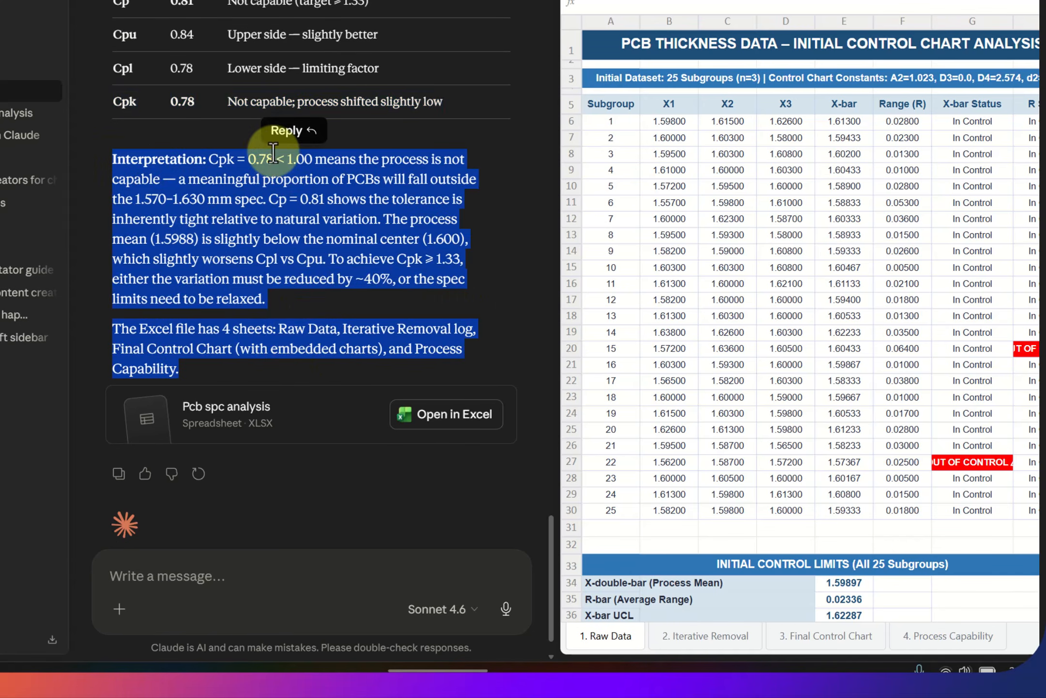
left_click(297, 174)
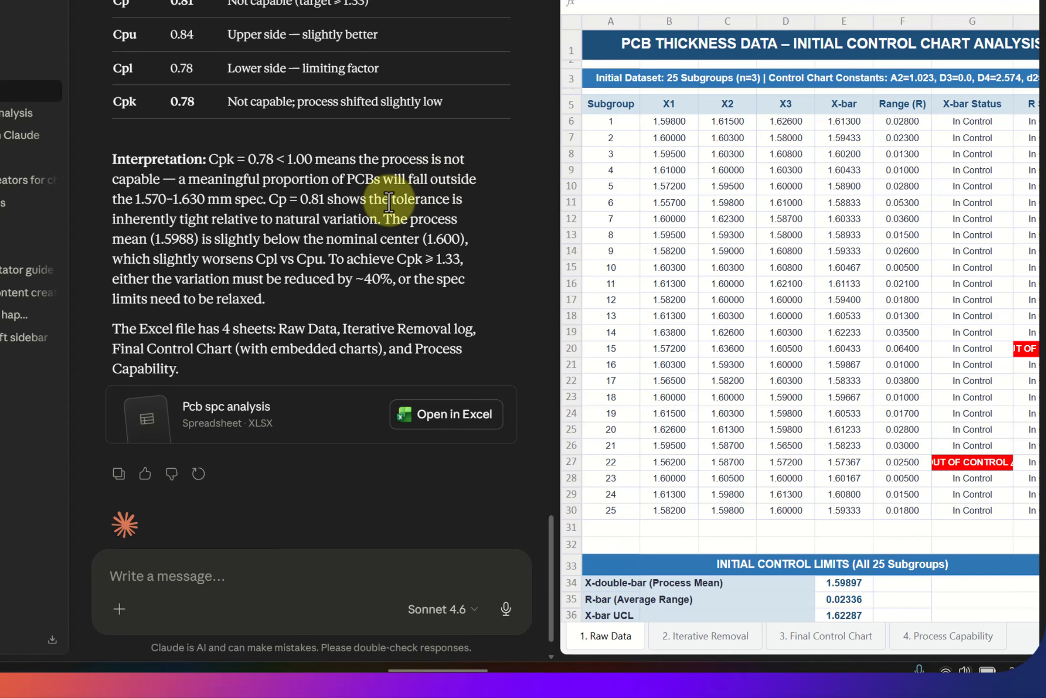
scroll(262, 238, "down", 1)
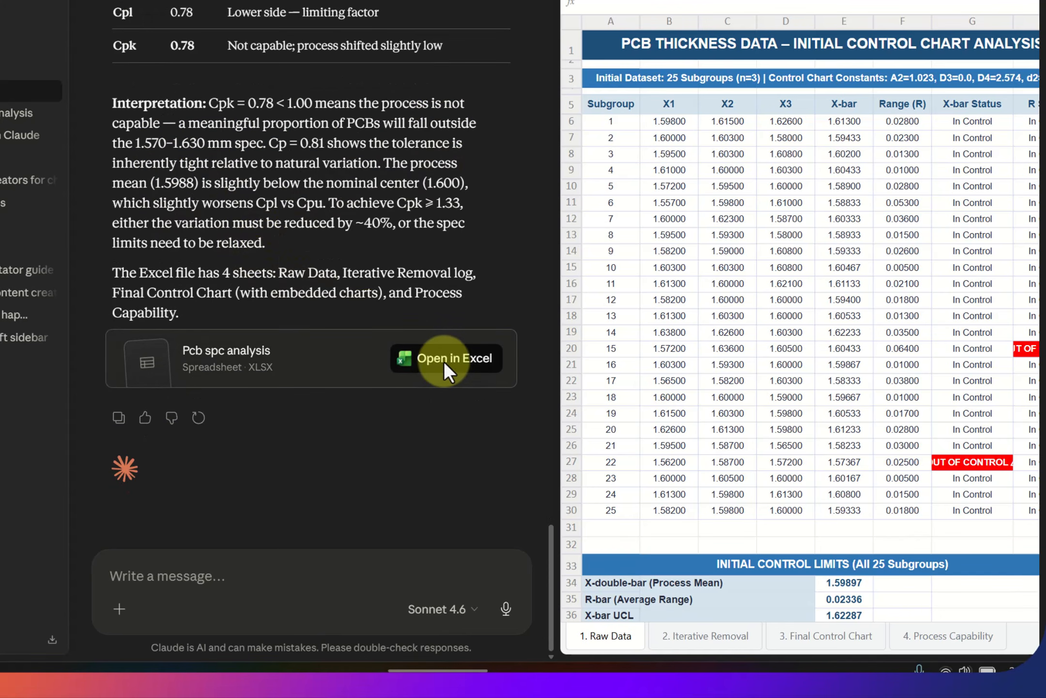
Open the Pcb spc analysis spreadsheet in Excel, accept recovery of its content and dismiss the repair report.
left_click(441, 362)
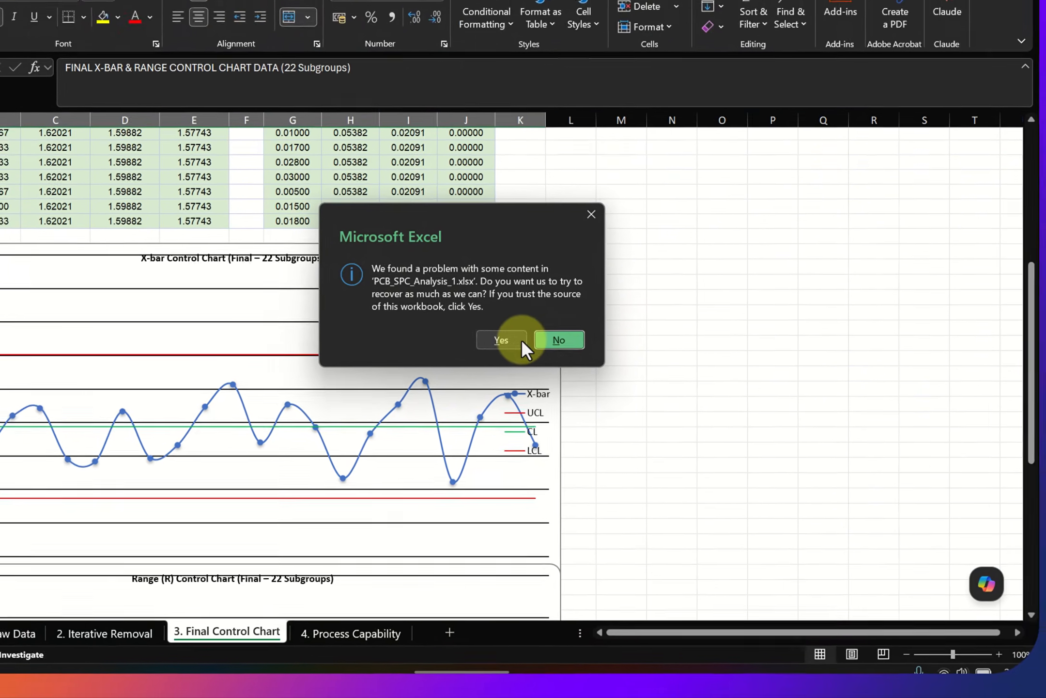
left_click(479, 320)
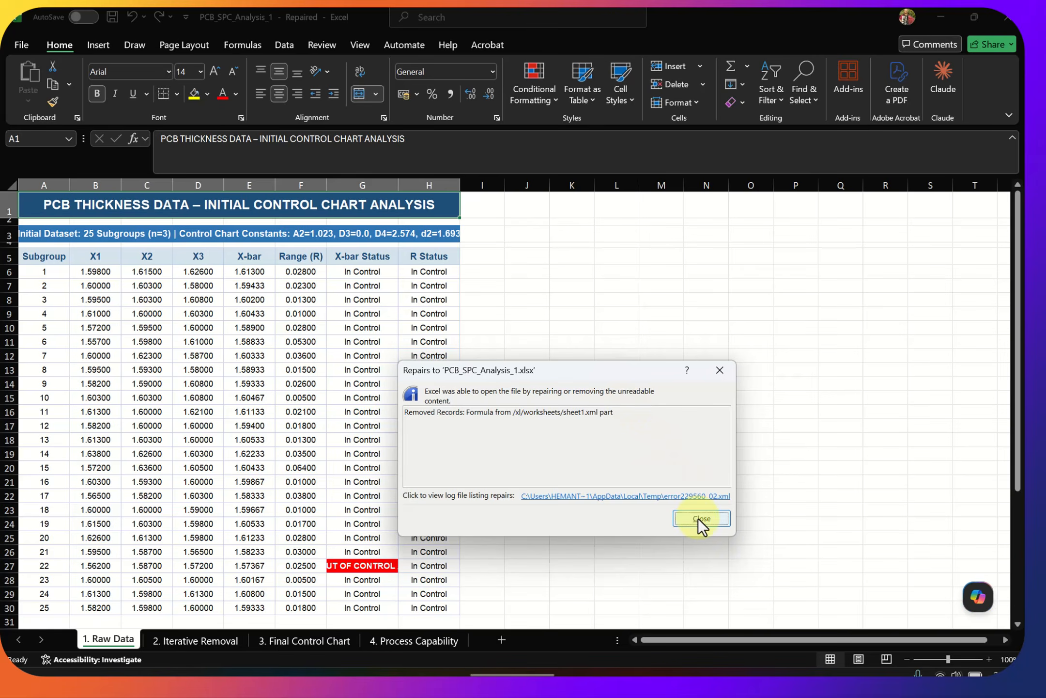
left_click(702, 518)
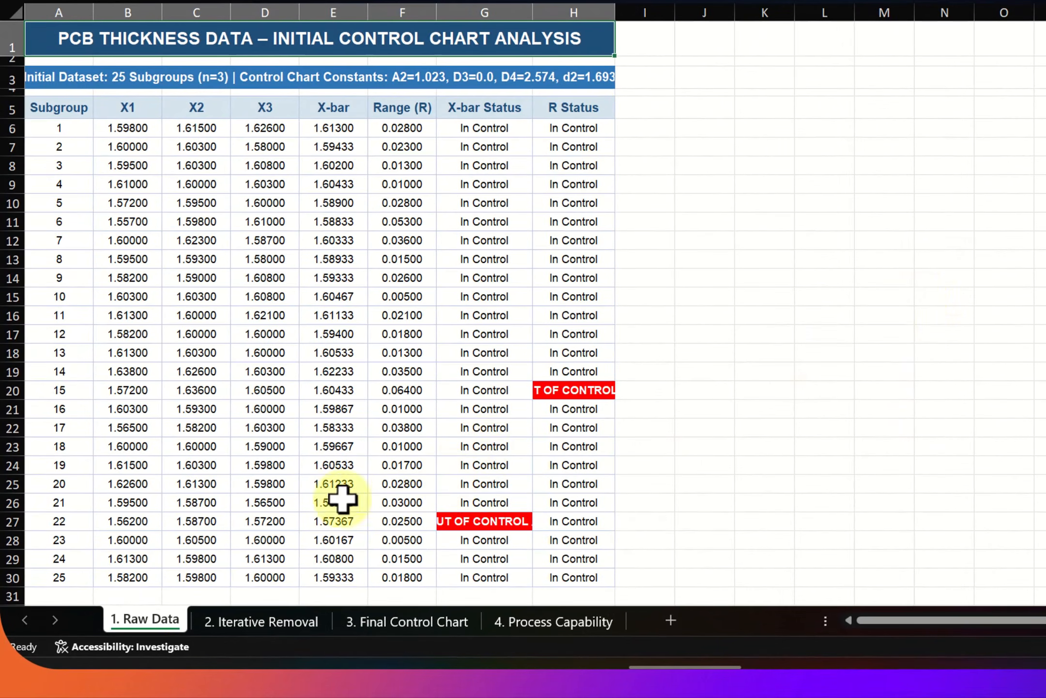
Inspect the Raw Data sheet, including the rows for subgroups 15 and 22, the initial control limits and the out-of-control summary.
scroll(319, 253, "down", 4)
scroll(315, 257, "up", 4)
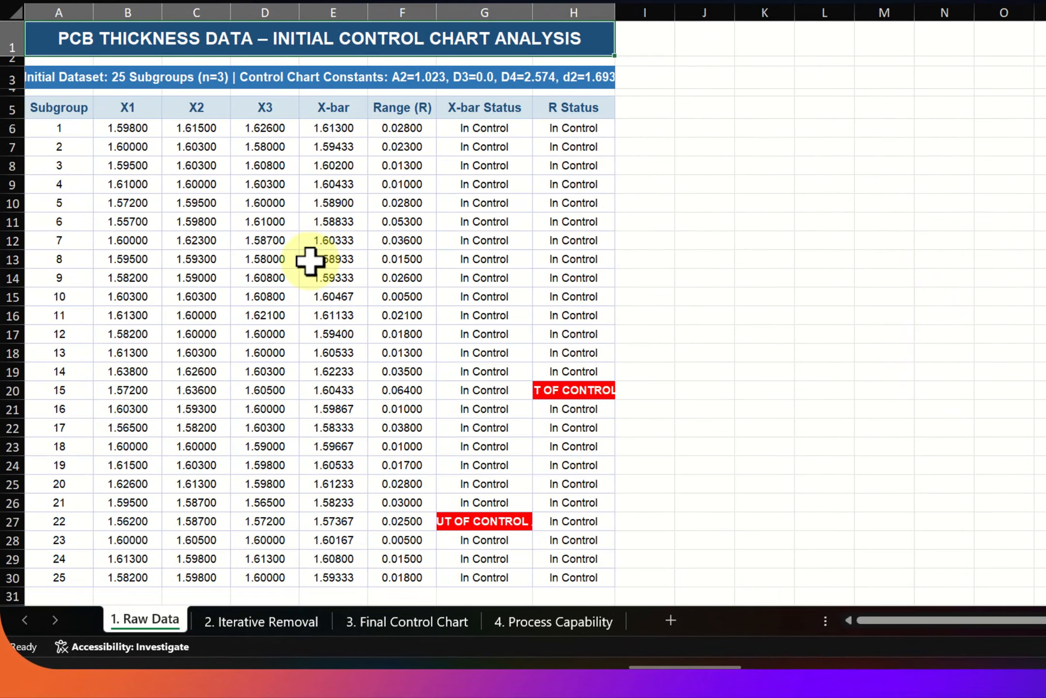
scroll(309, 261, "down", 1)
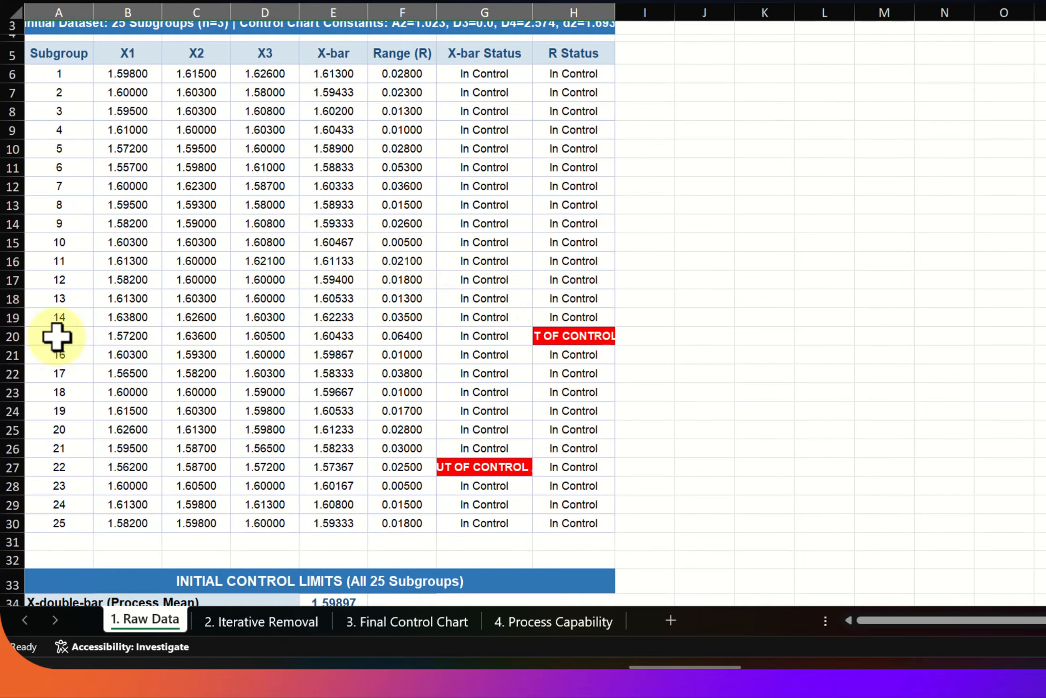
left_click_drag(56, 341, 602, 338)
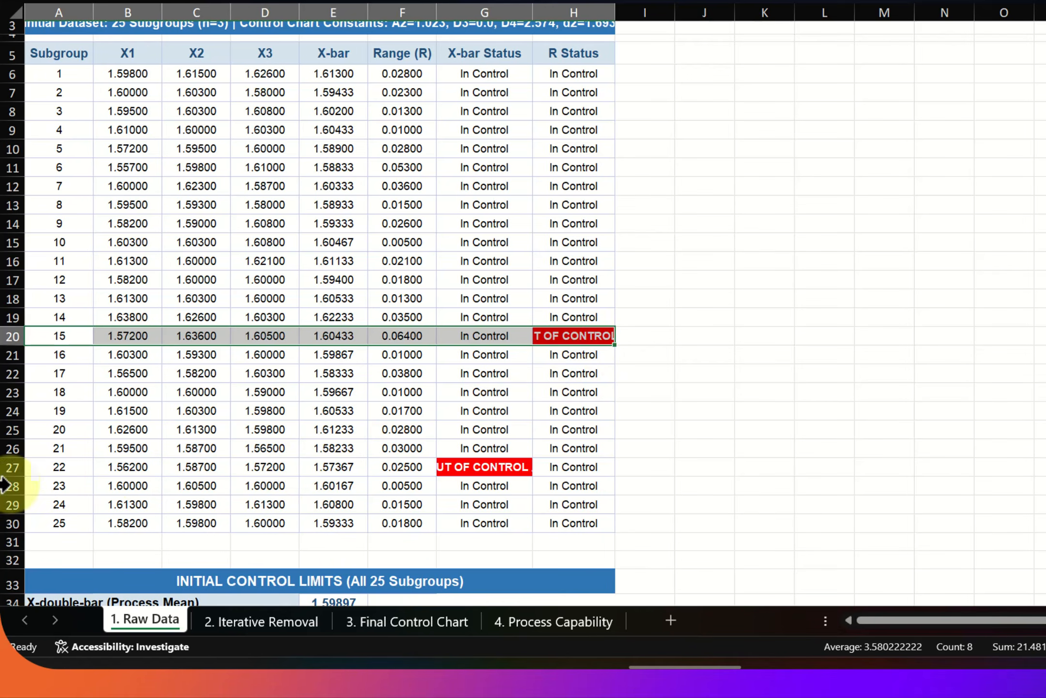
left_click_drag(77, 467, 469, 458)
scroll(822, 316, "down", 6)
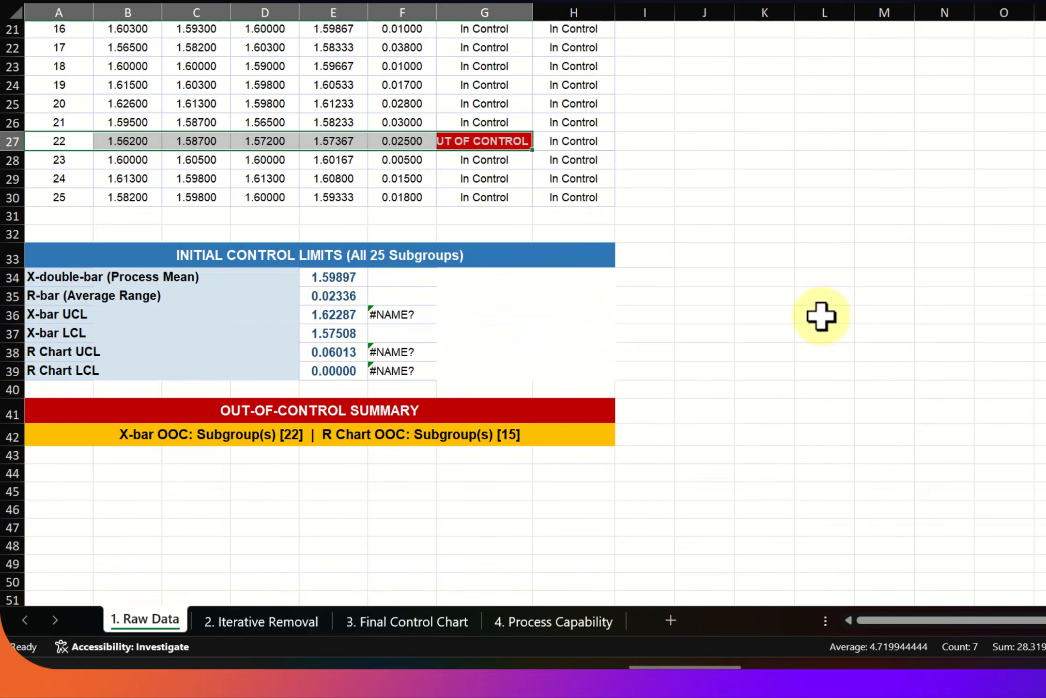
Review the Iterative Removal sheet's initial pass and iterations 1 and 2, comparing their control limits and highlighted out-of-control subgroups.
left_click(270, 623)
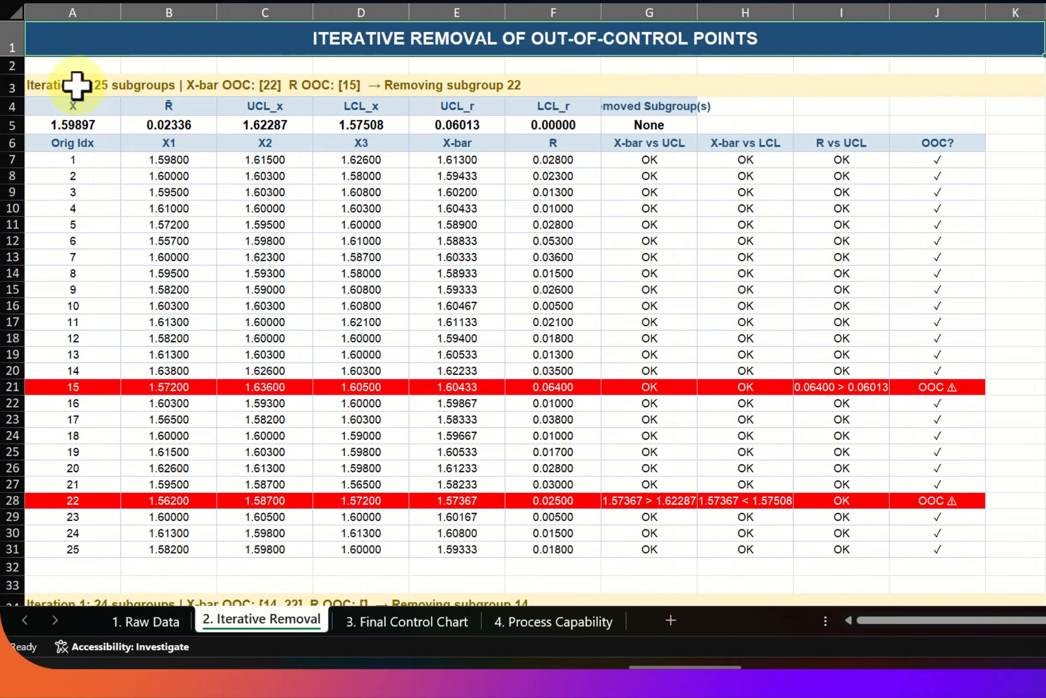
scroll(226, 320, "down", 2)
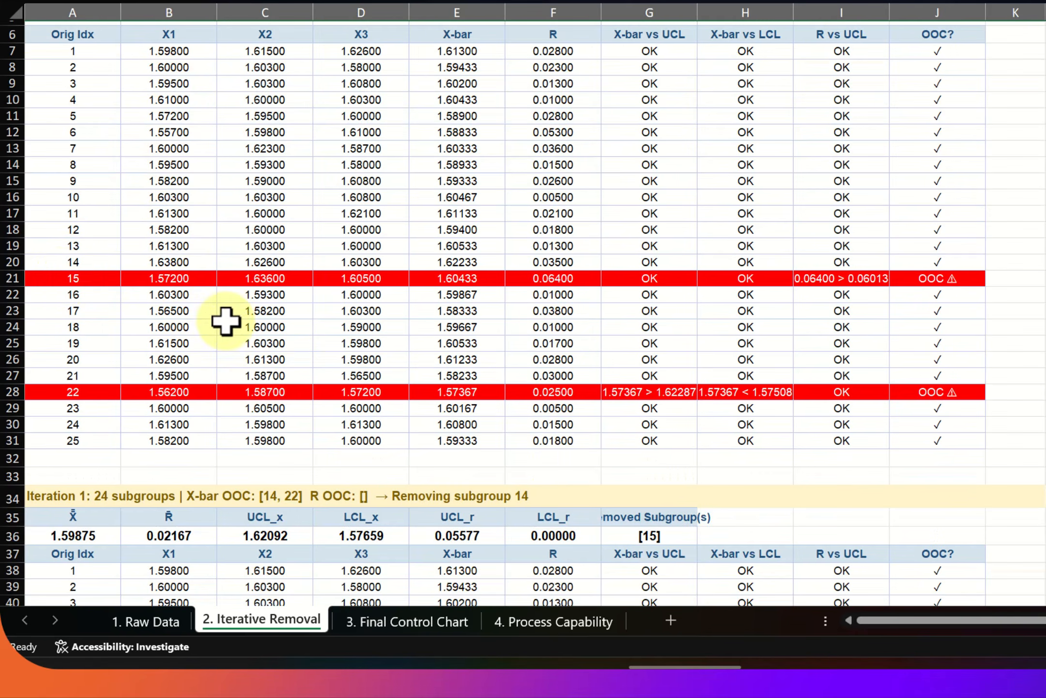
scroll(77, 395, "down", 3)
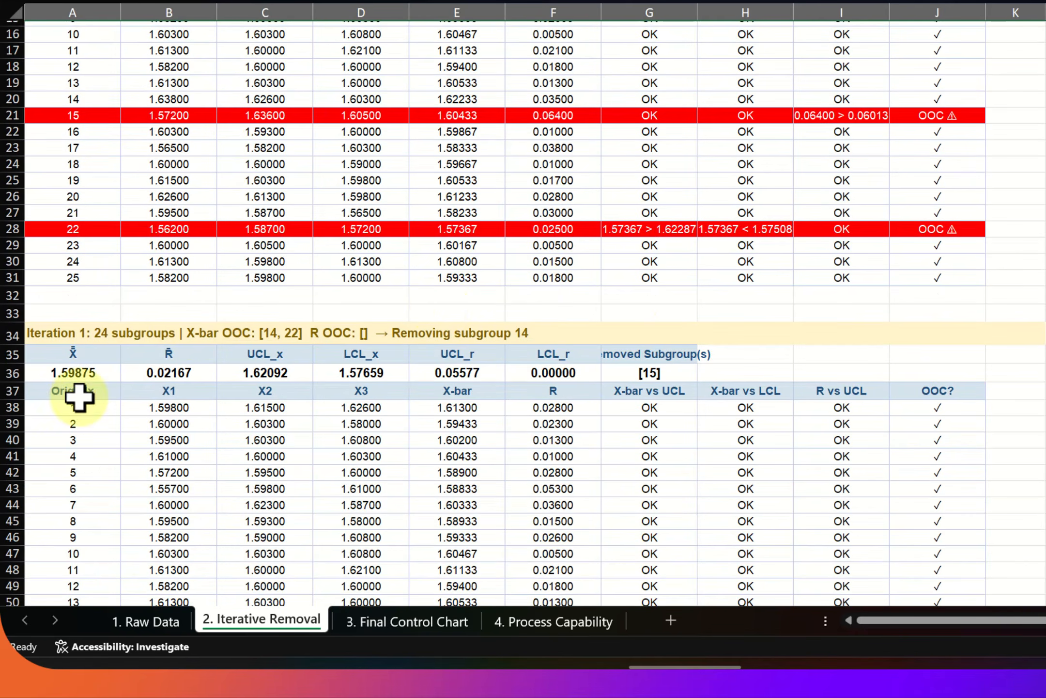
scroll(964, 281, "down", 4)
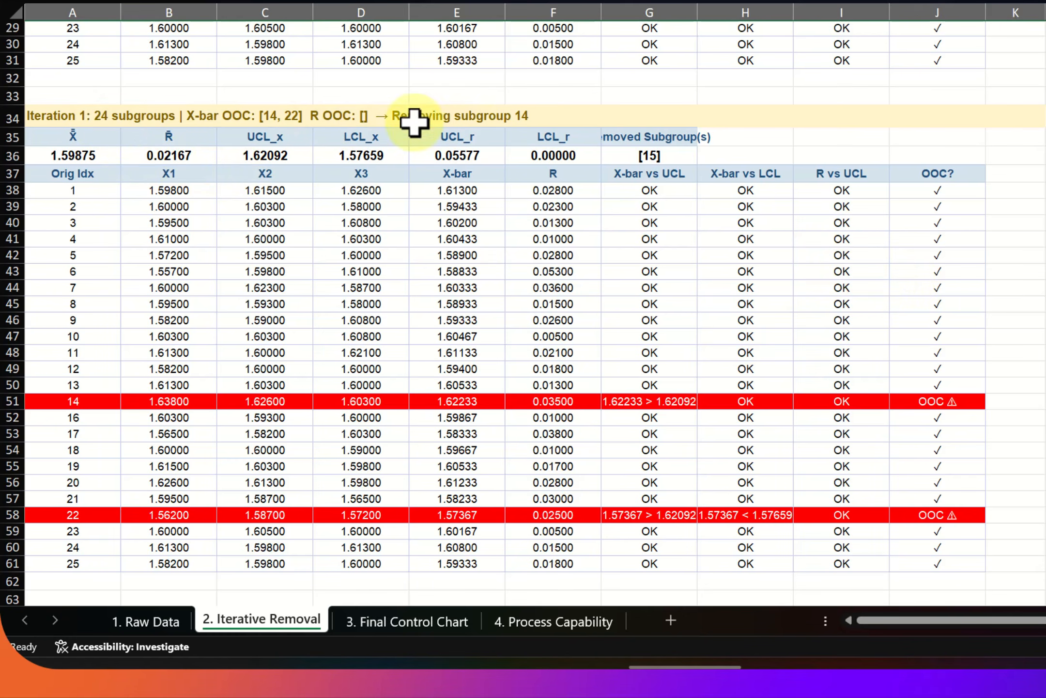
scroll(515, 145, "down", 2)
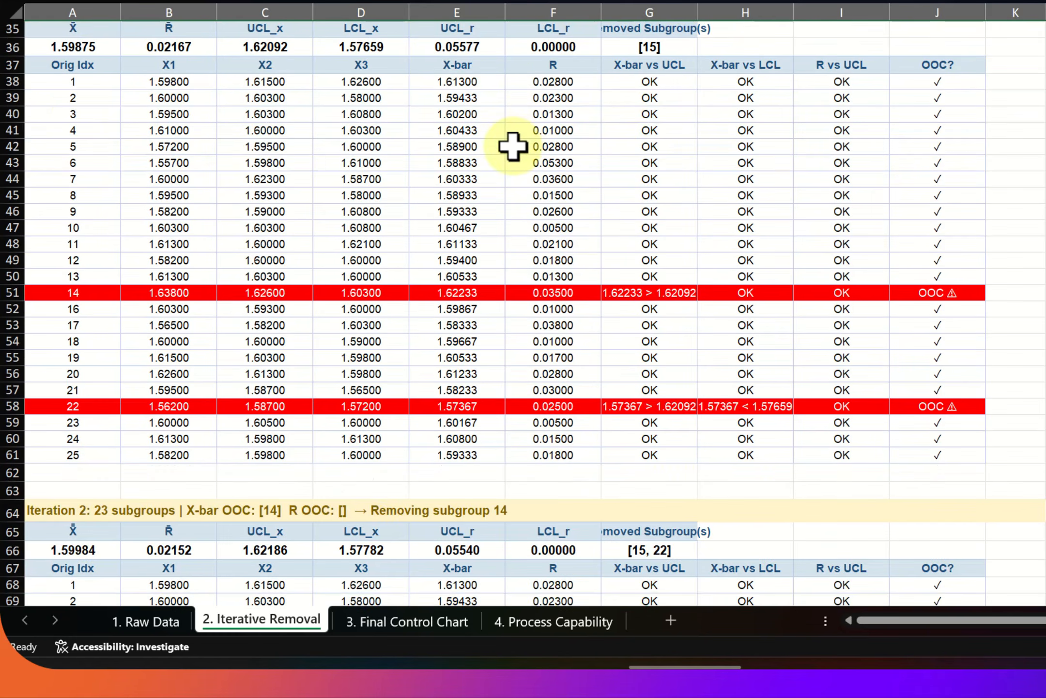
scroll(512, 147, "up", 6)
scroll(513, 146, "down", 8)
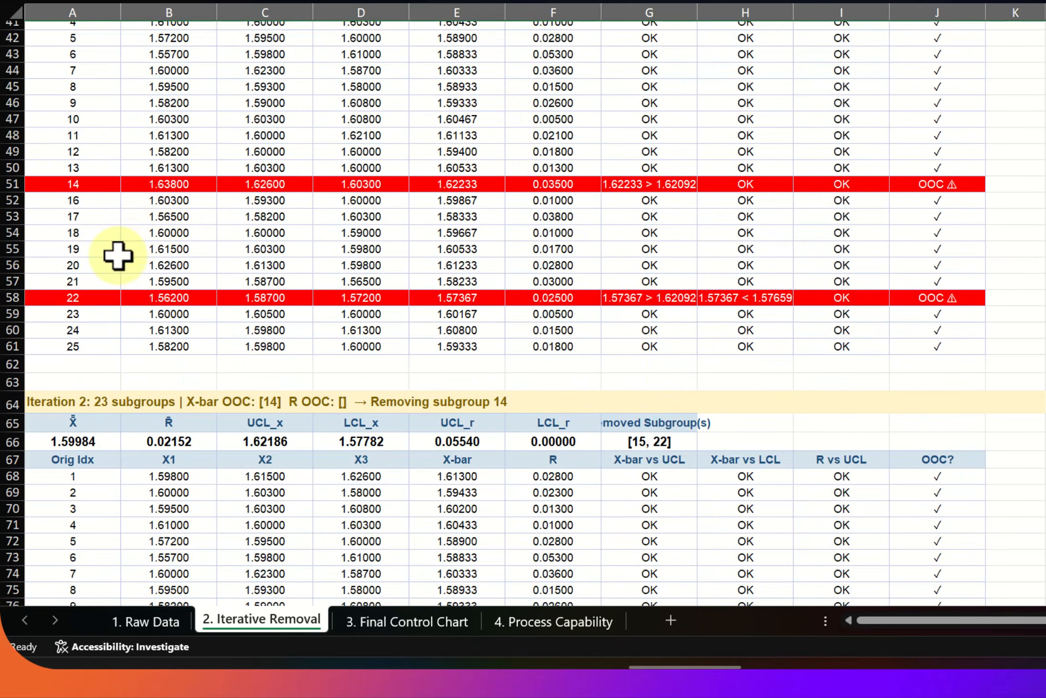
scroll(121, 252, "up", 6)
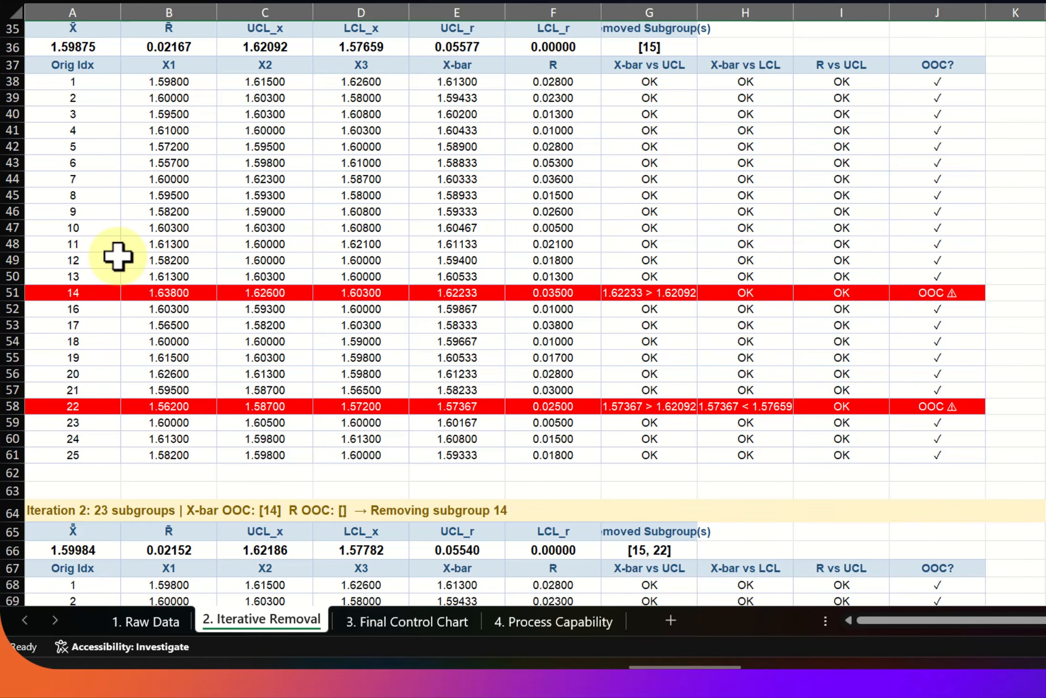
scroll(118, 256, "down", 2)
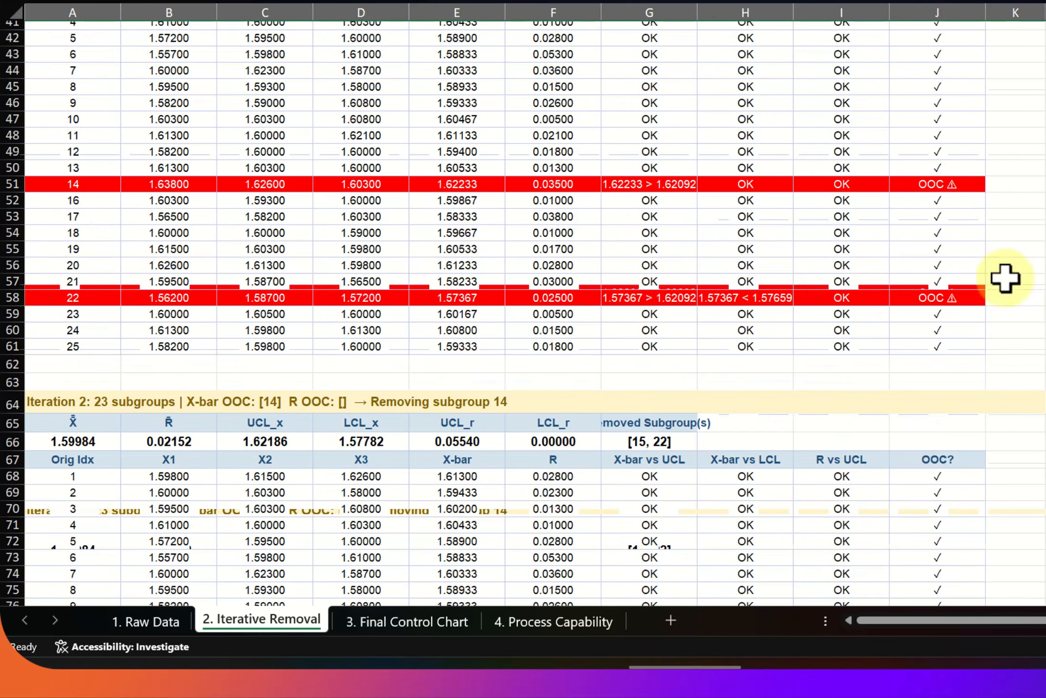
scroll(1005, 290, "down", 3)
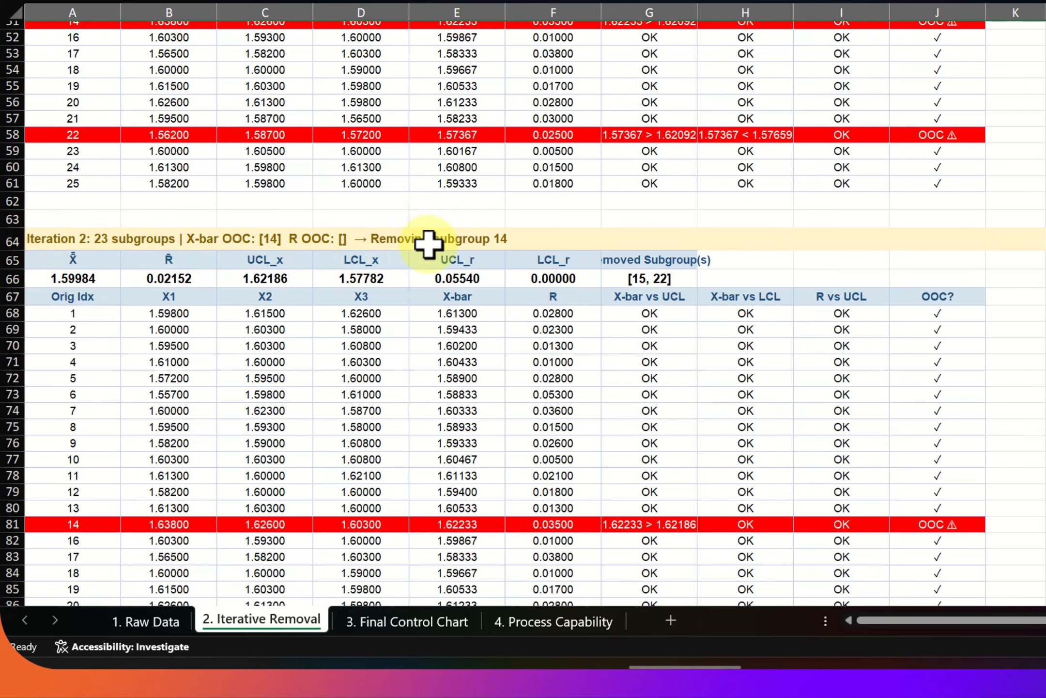
scroll(536, 243, "down", 10)
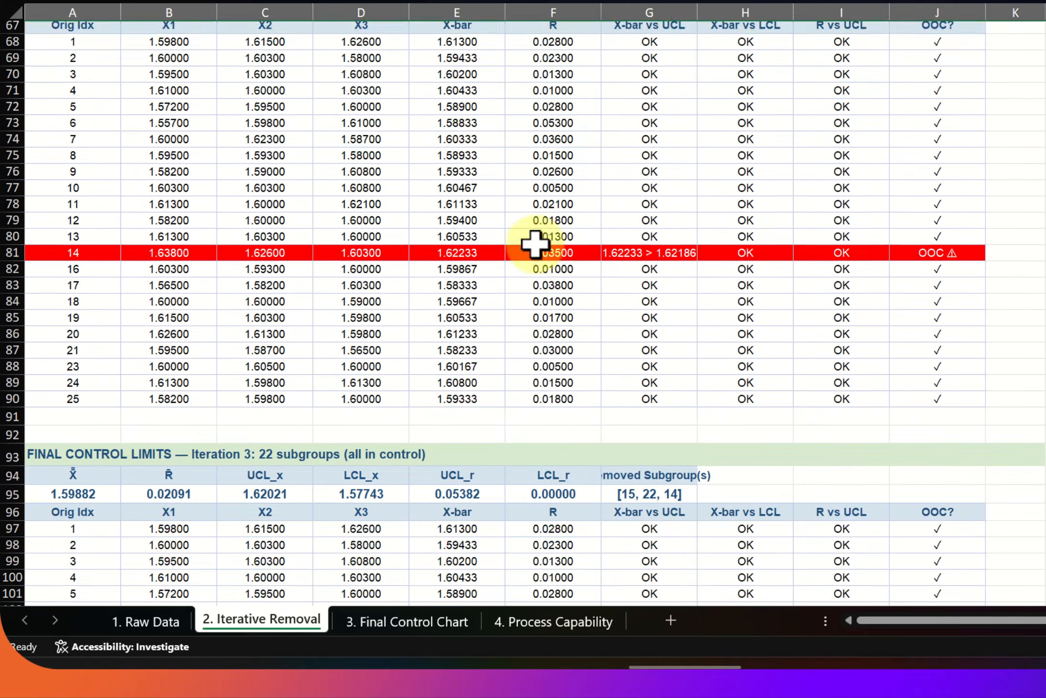
Inspect the Final Control Limits section of iteration 3, checking each limit in row 95, the removed subgroups and the subgroup rows beneath.
scroll(535, 243, "down", 3)
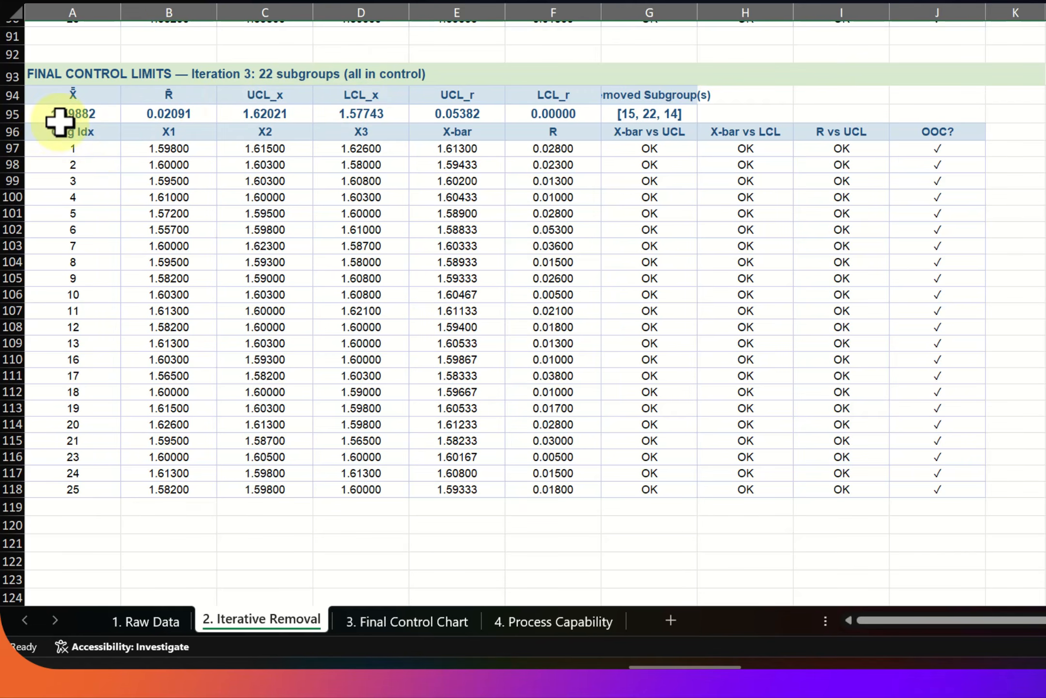
left_click_drag(61, 115, 938, 489)
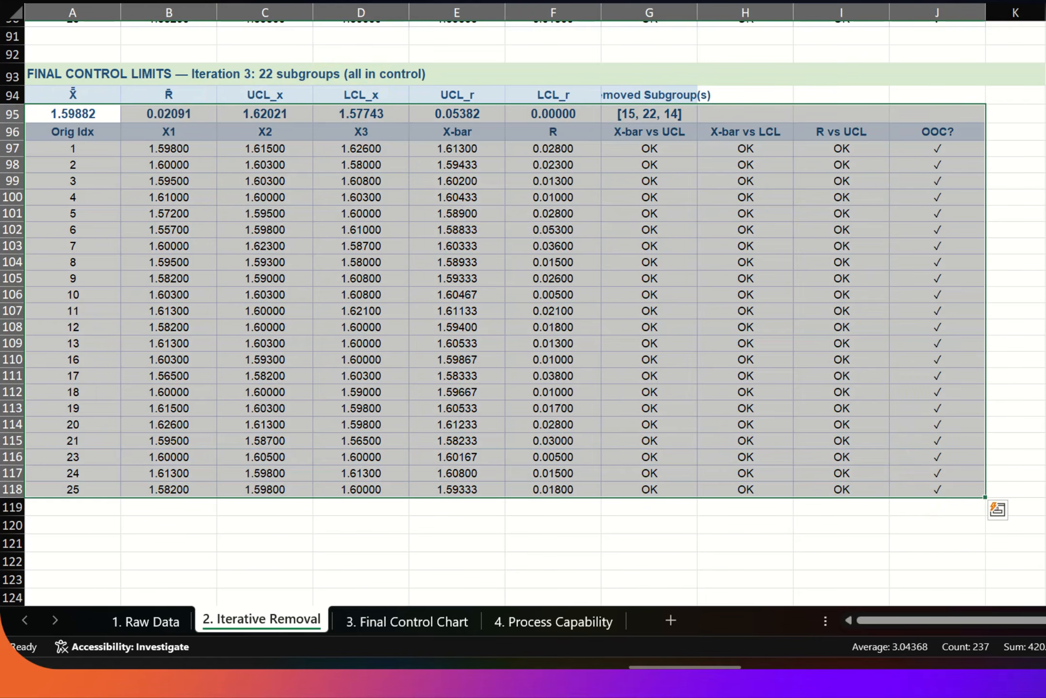
left_click(1045, 278)
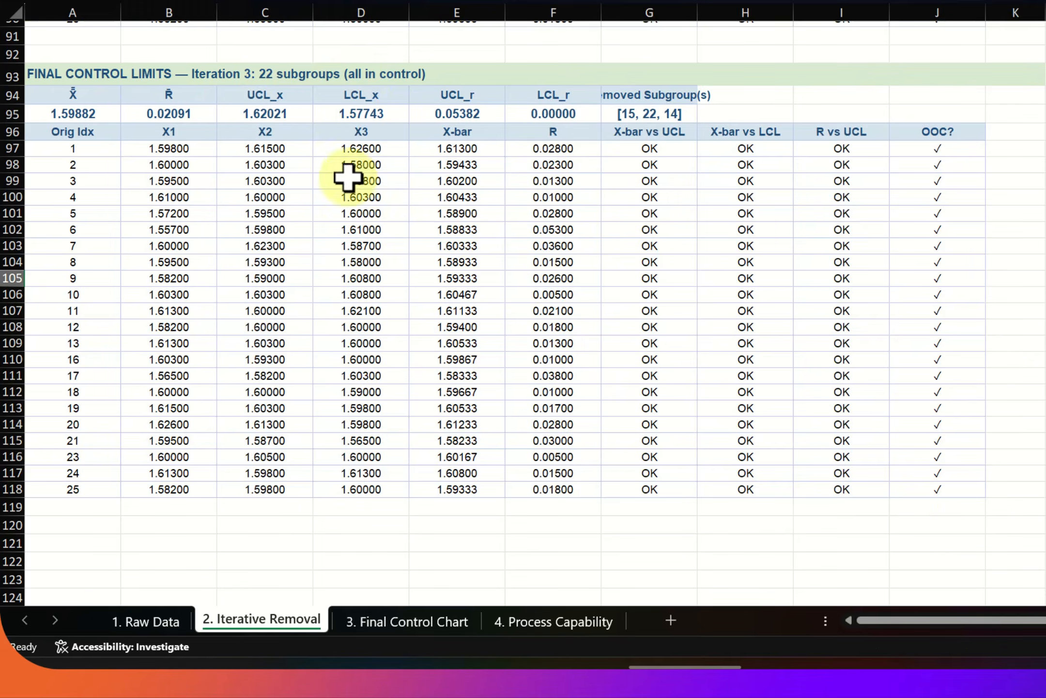
left_click(62, 113)
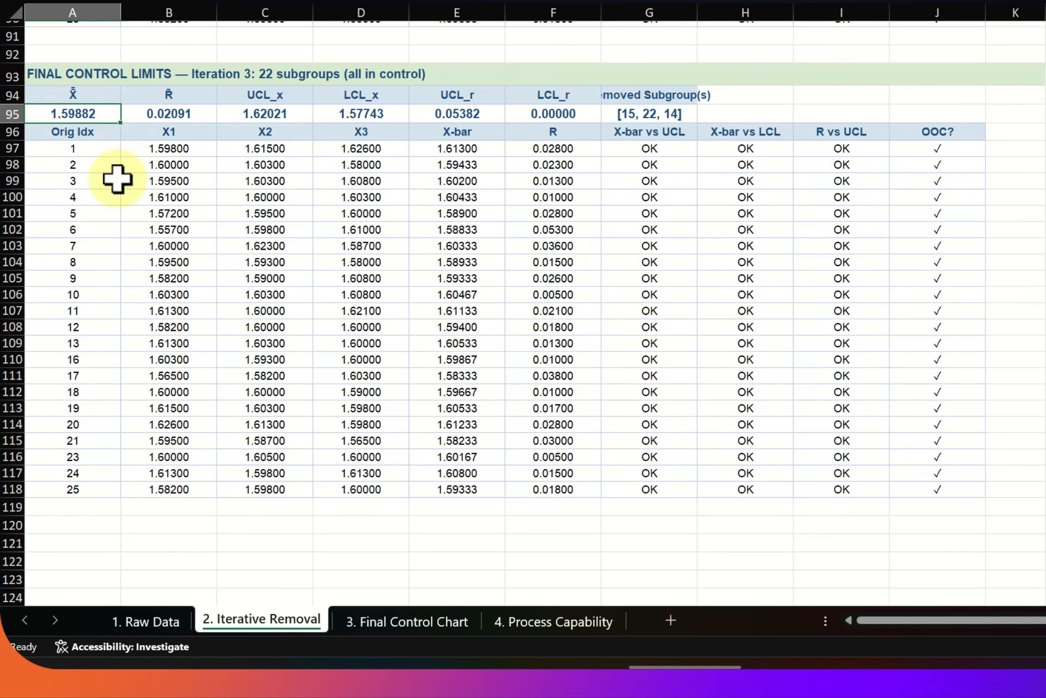
left_click(163, 114)
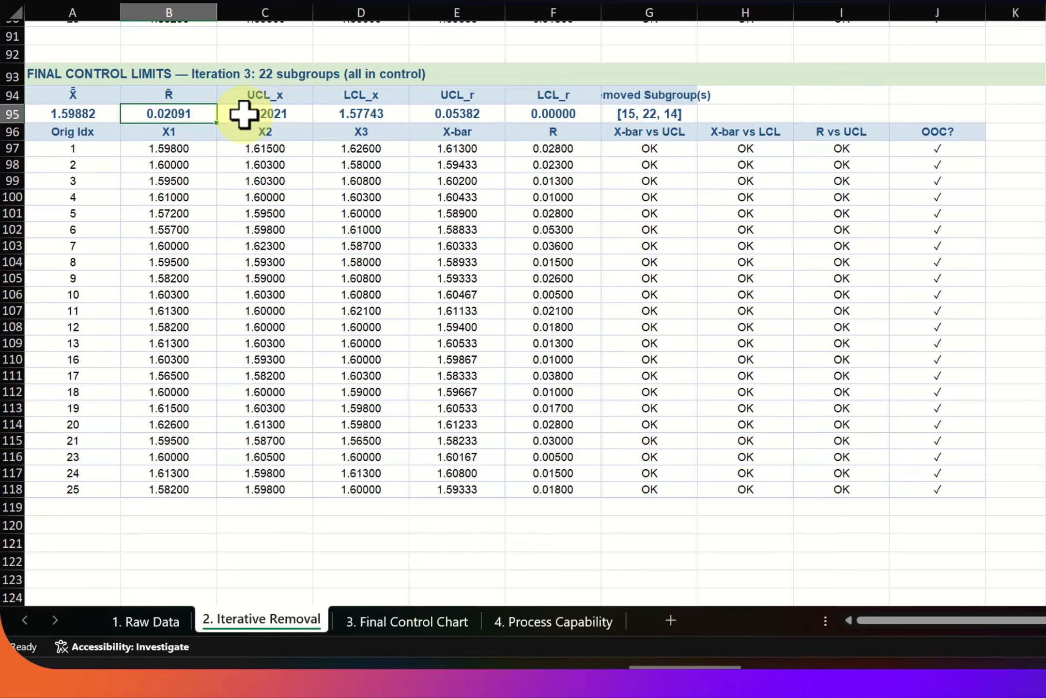
left_click(271, 115)
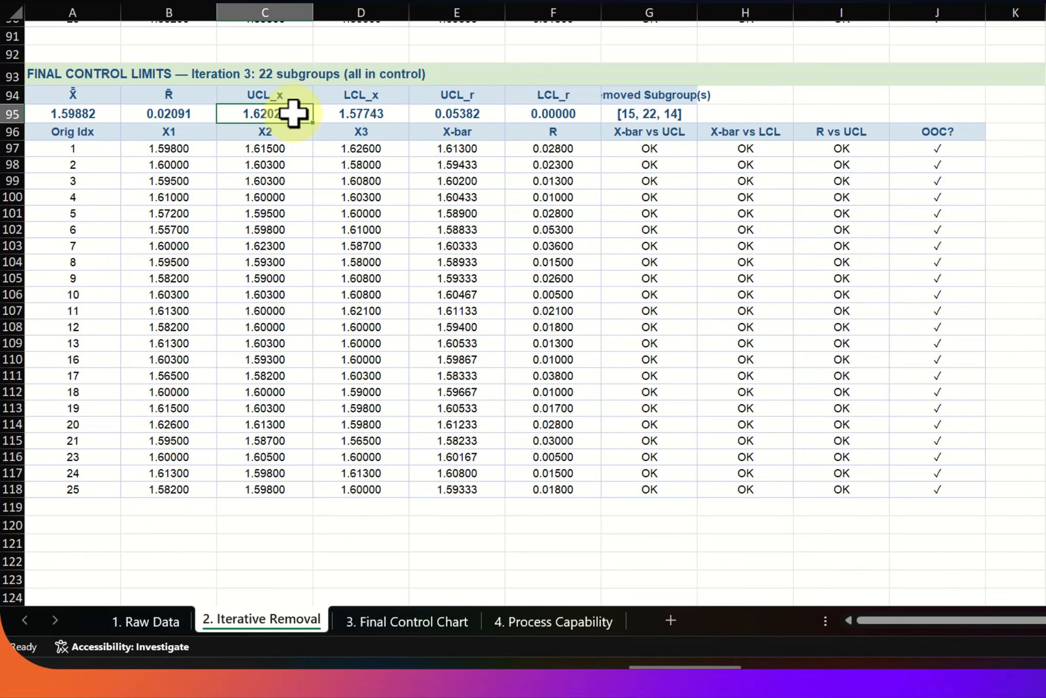
left_click(389, 113)
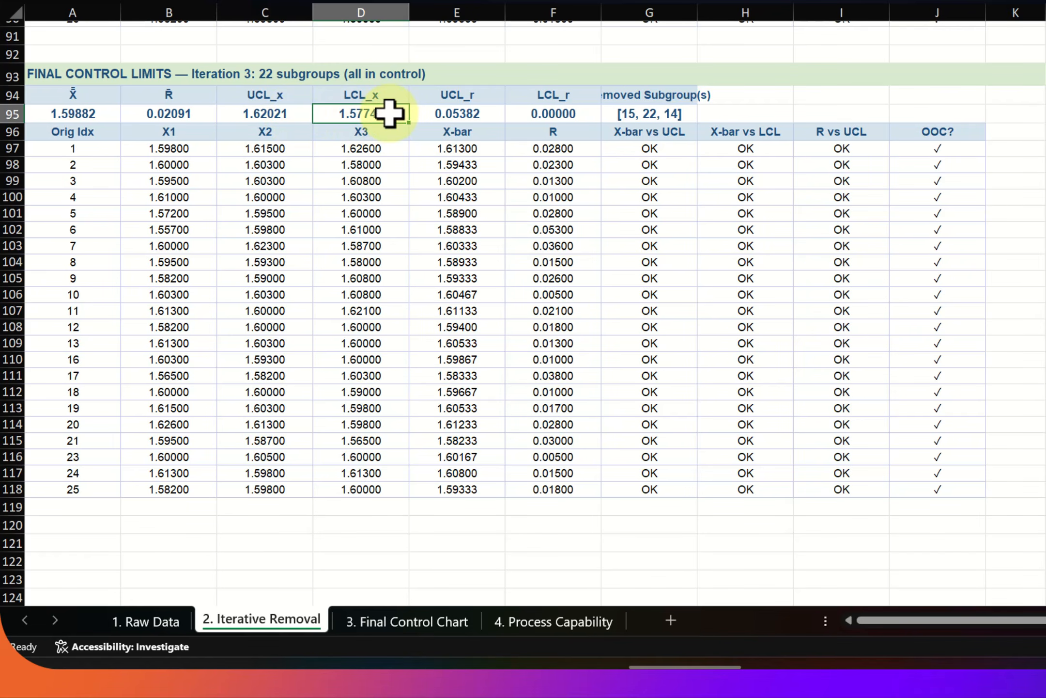
left_click(481, 114)
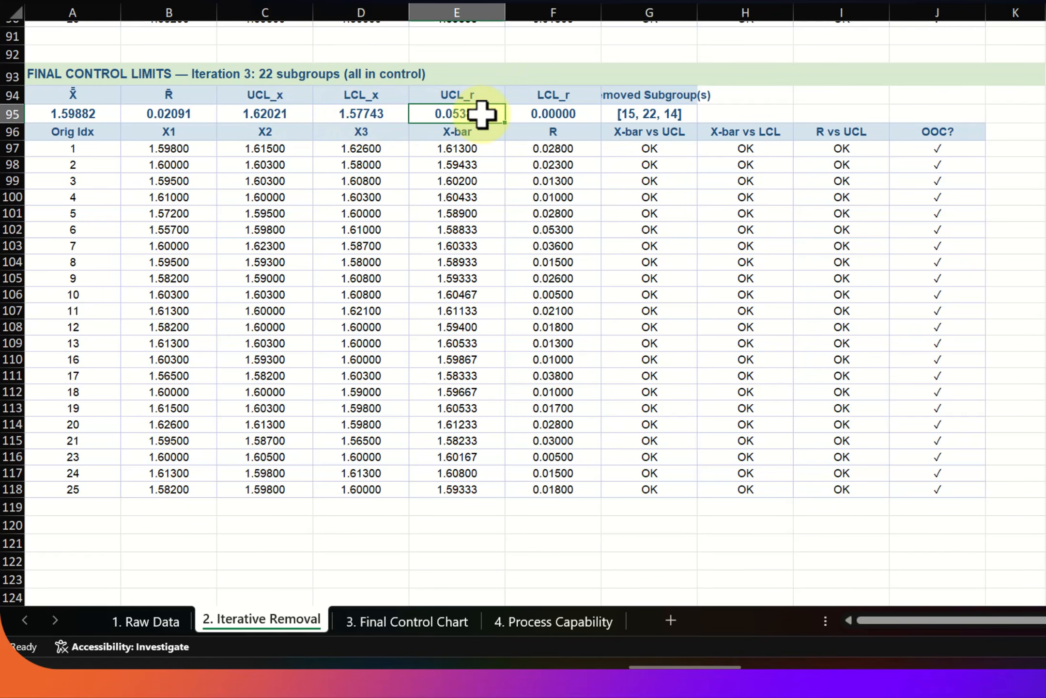
left_click(560, 113)
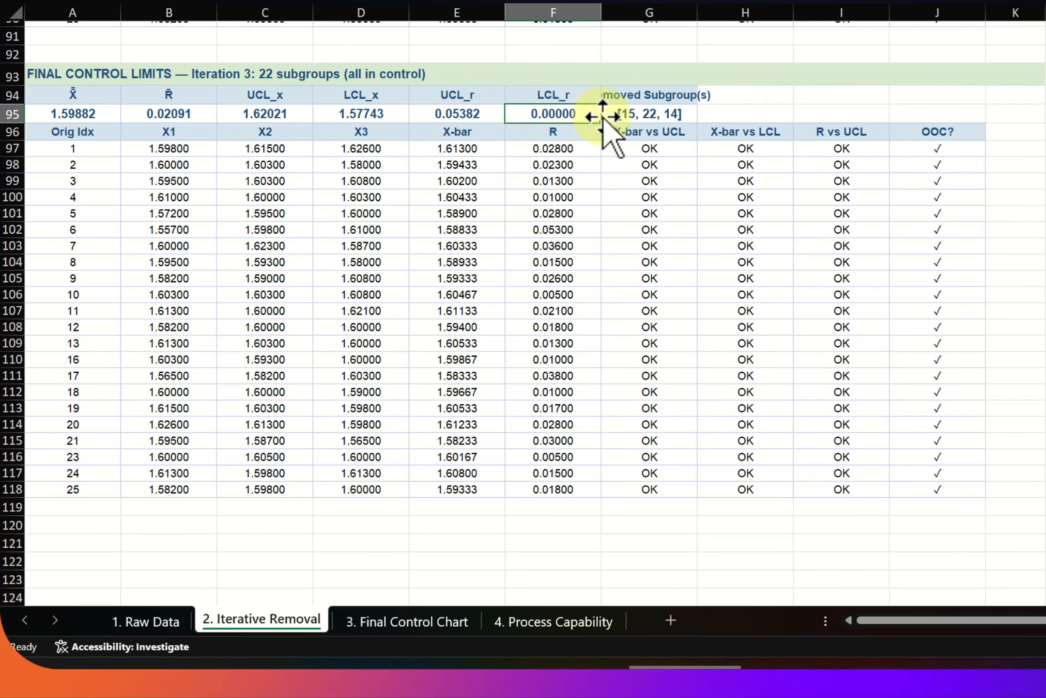
left_click(648, 110)
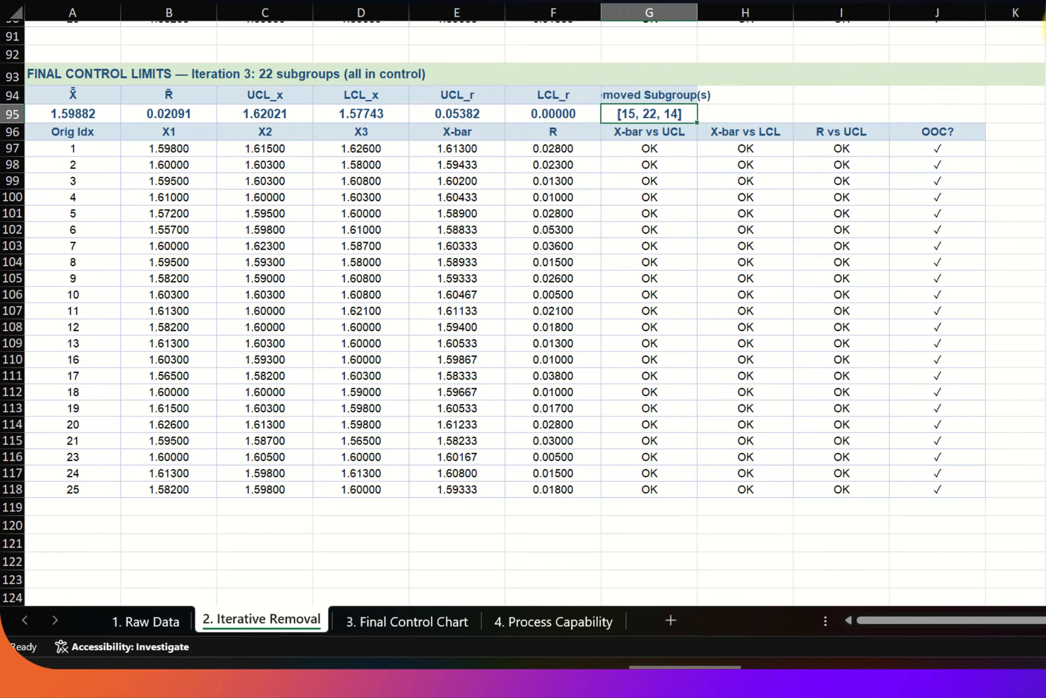
scroll(1030, 124, "down", 2)
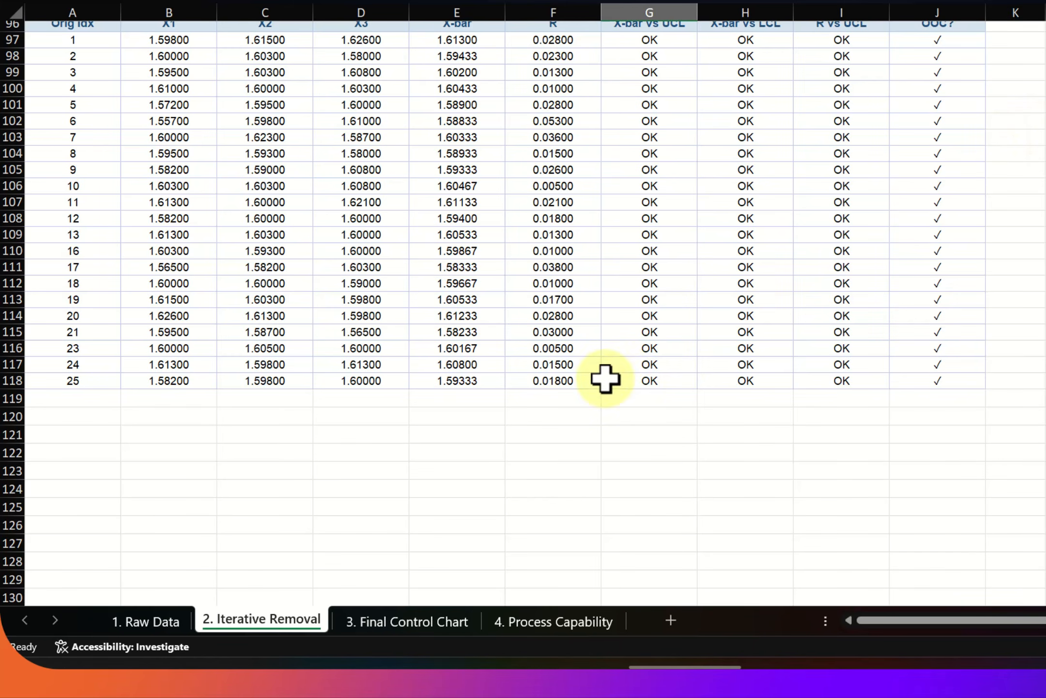
scroll(876, 332, "up", 5)
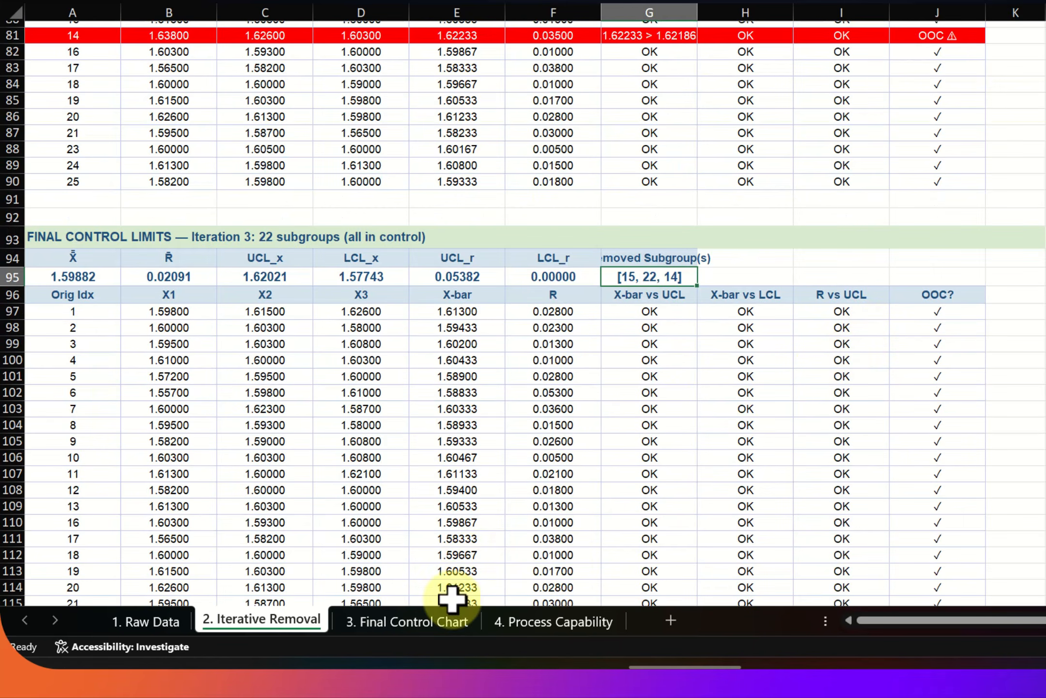
View the Final Control Chart sheet, examining its data table, the X-bar control chart and the Range control chart.
left_click(433, 621)
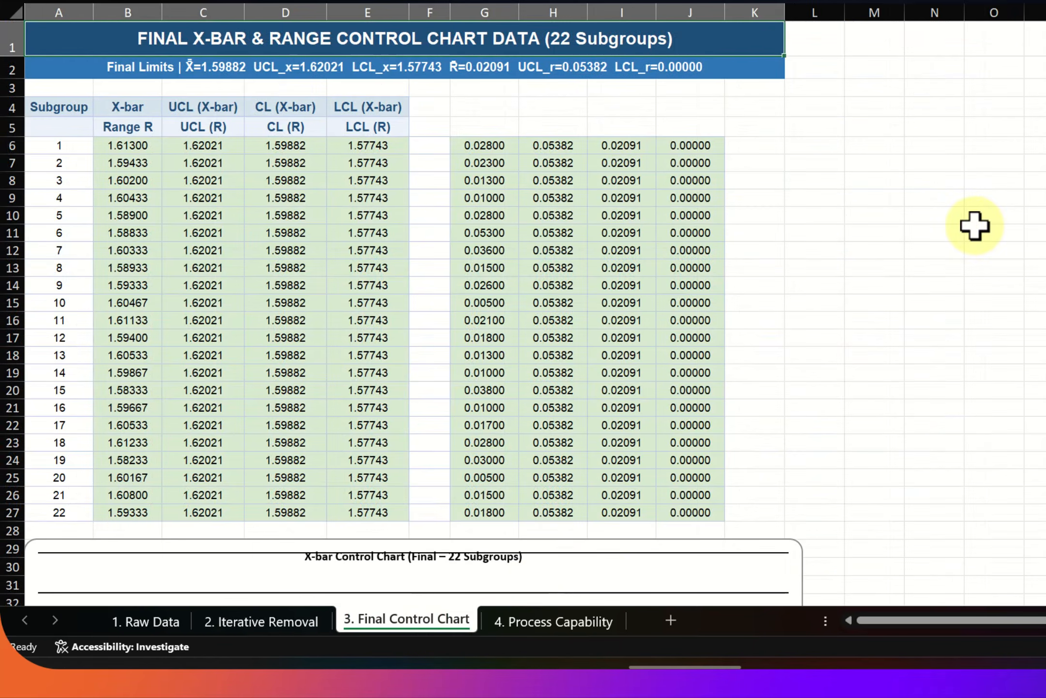
scroll(965, 227, "down", 10)
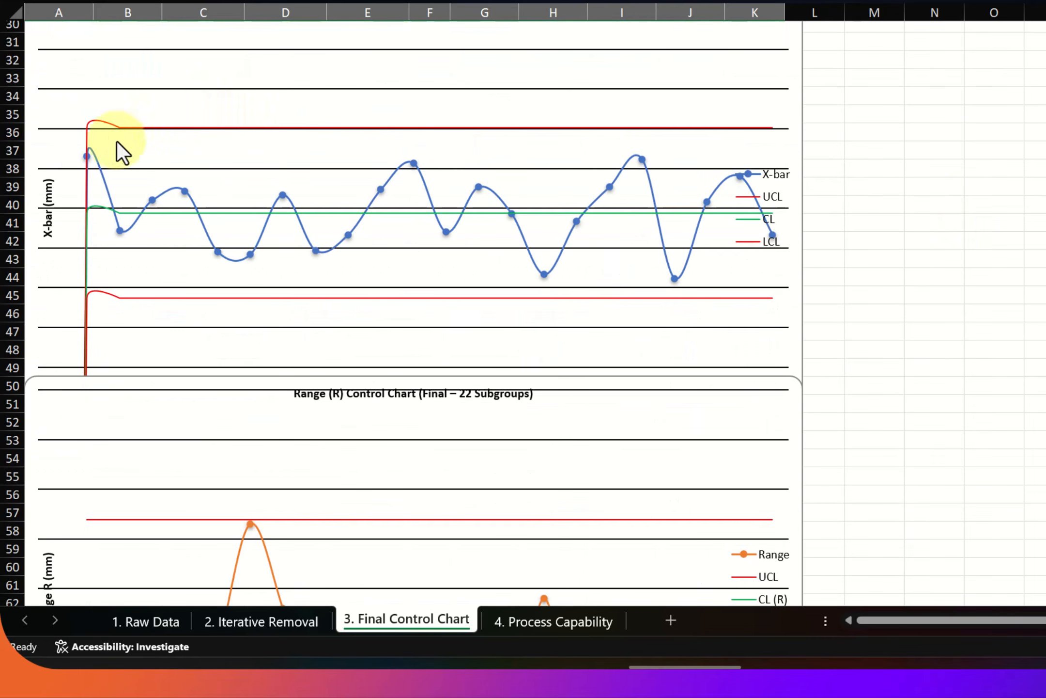
scroll(785, 224, "down", 3)
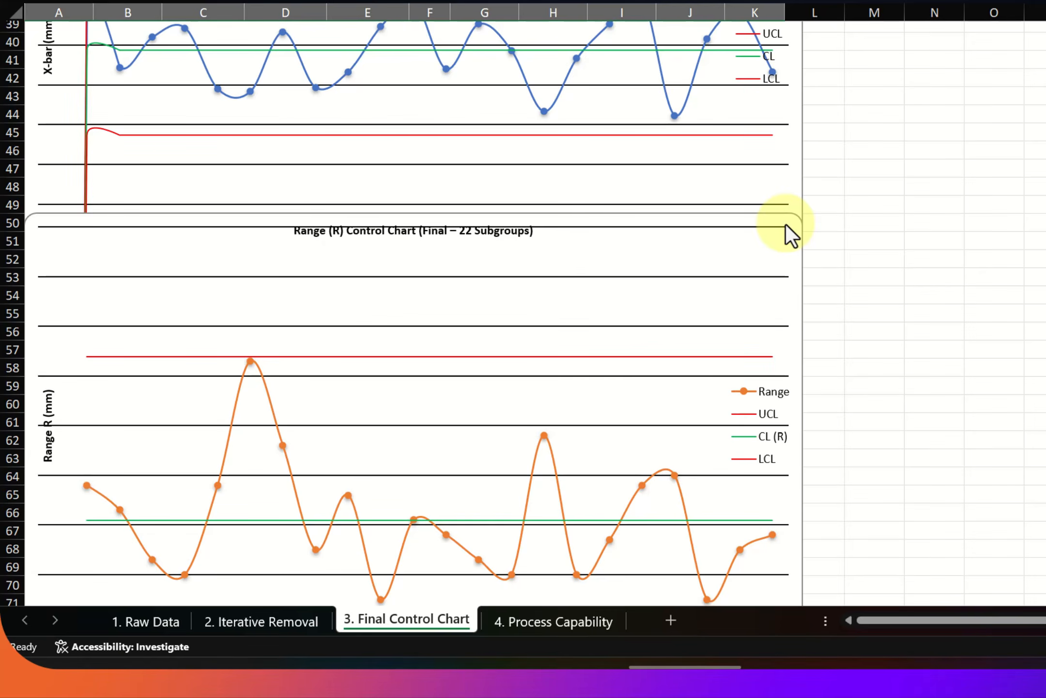
scroll(786, 224, "down", 2)
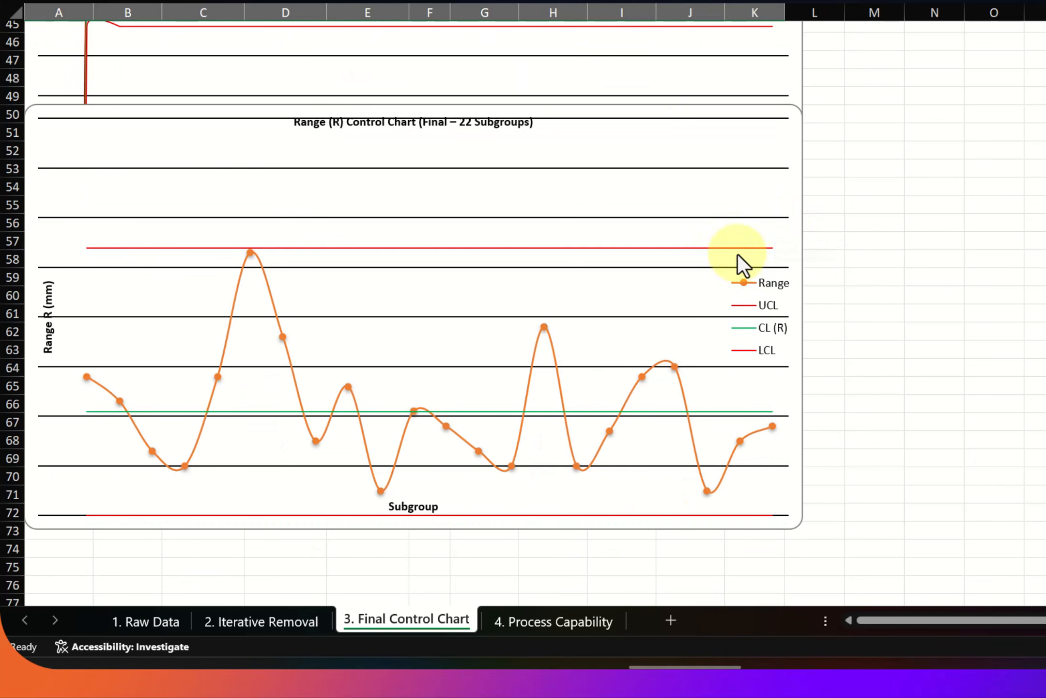
Open the Process Capability sheet and check the specification limits header and the lower and upper spec limit values.
left_click(565, 623)
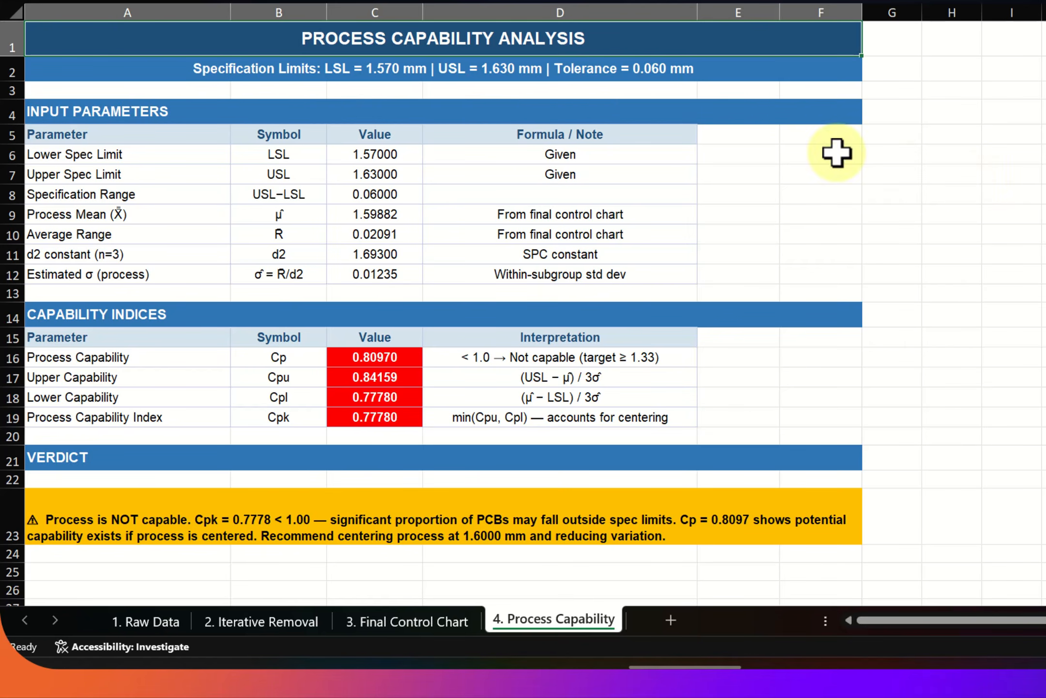
left_click(305, 69)
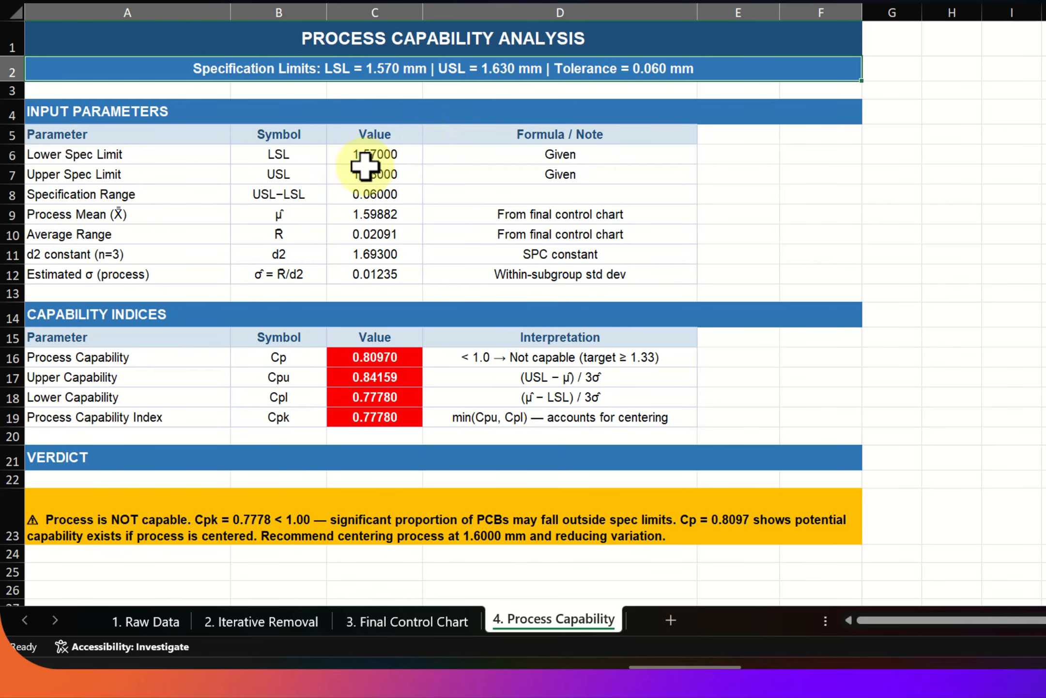
left_click(383, 154)
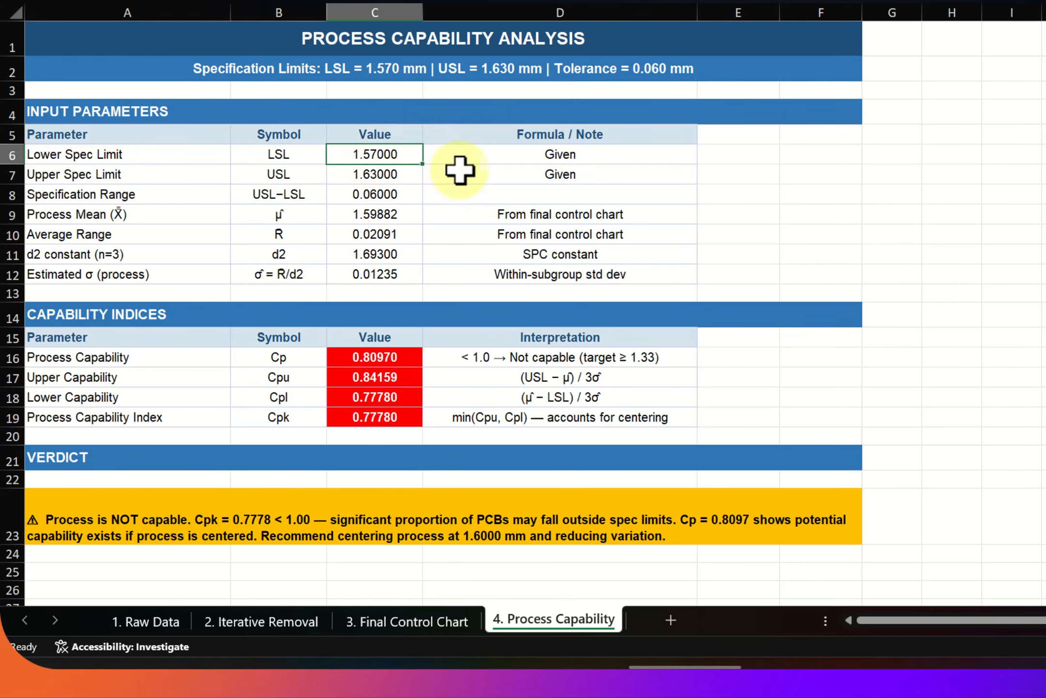
left_click(400, 173)
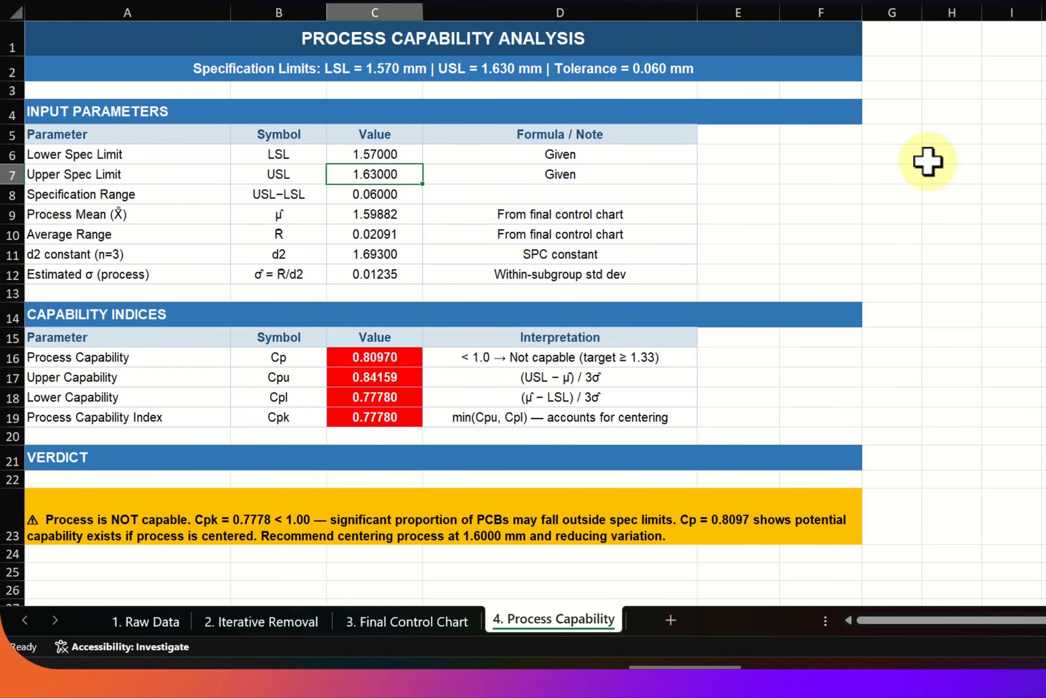
Examine the Capability Indices table from Cp to Cpk, especially the Cpk value, and read the verdict on process capability.
scroll(927, 161, "down", 2)
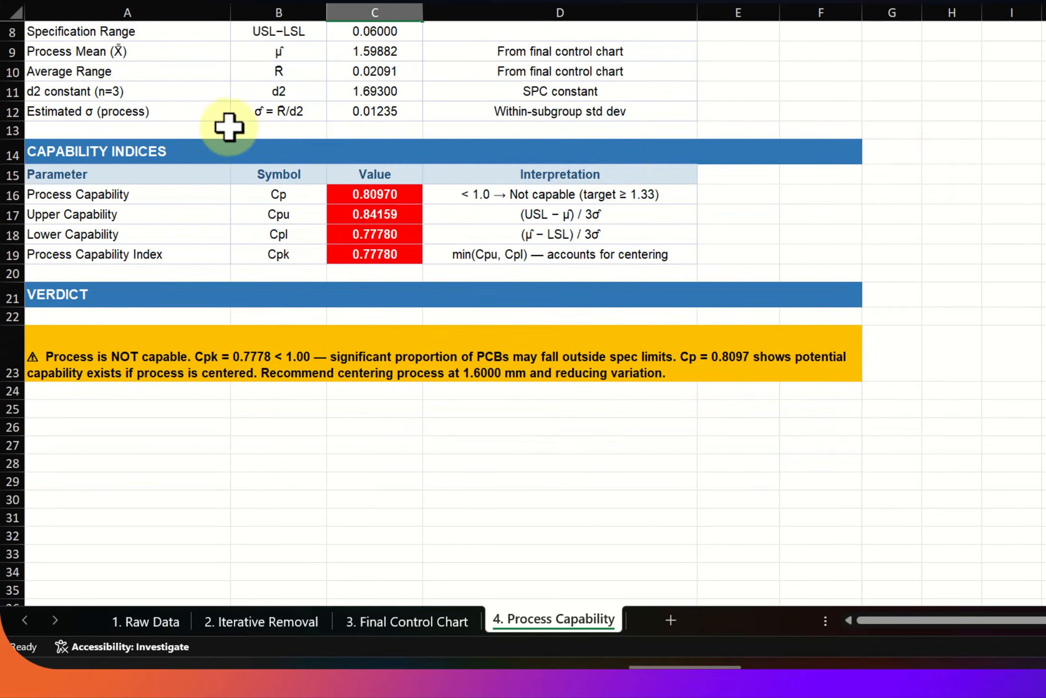
left_click_drag(100, 194, 406, 257)
left_click(1011, 241)
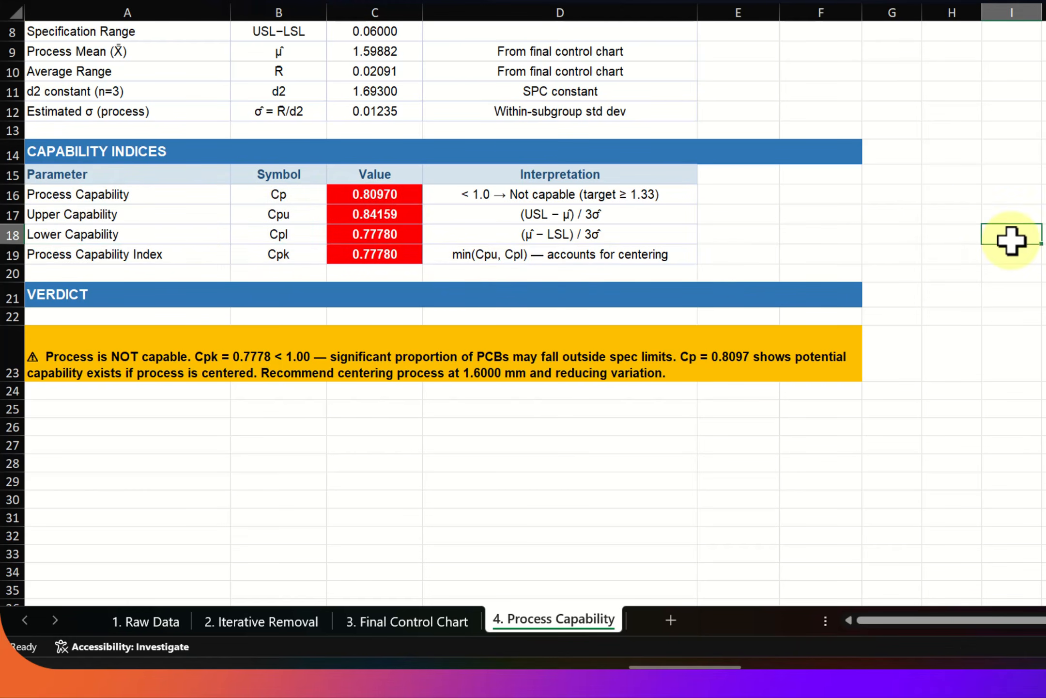
left_click(357, 255)
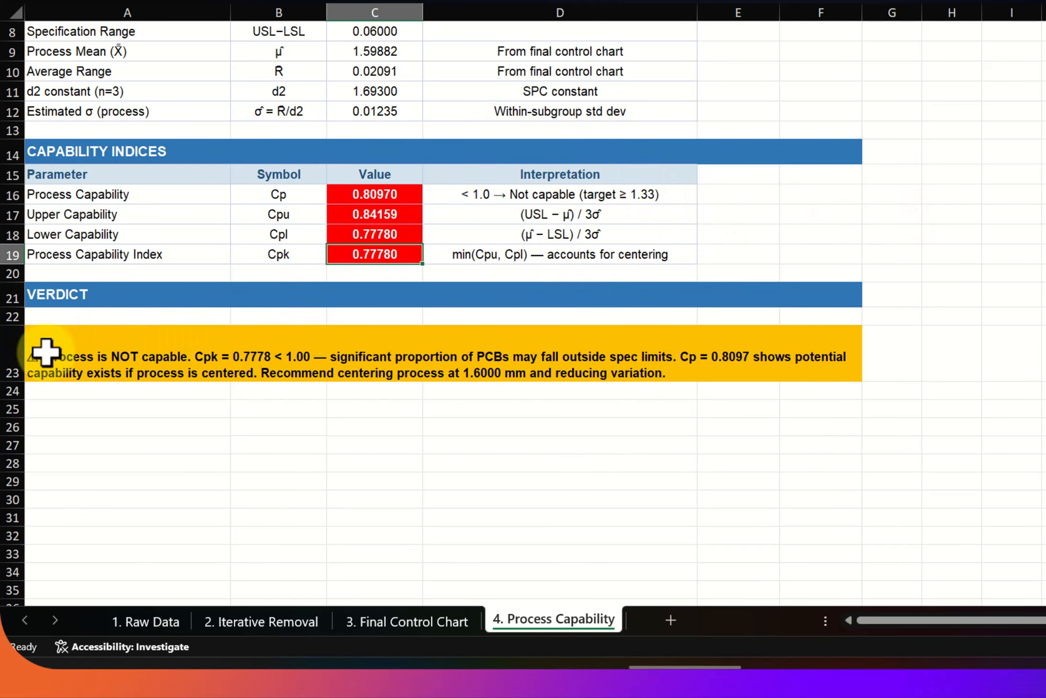
left_click(73, 364)
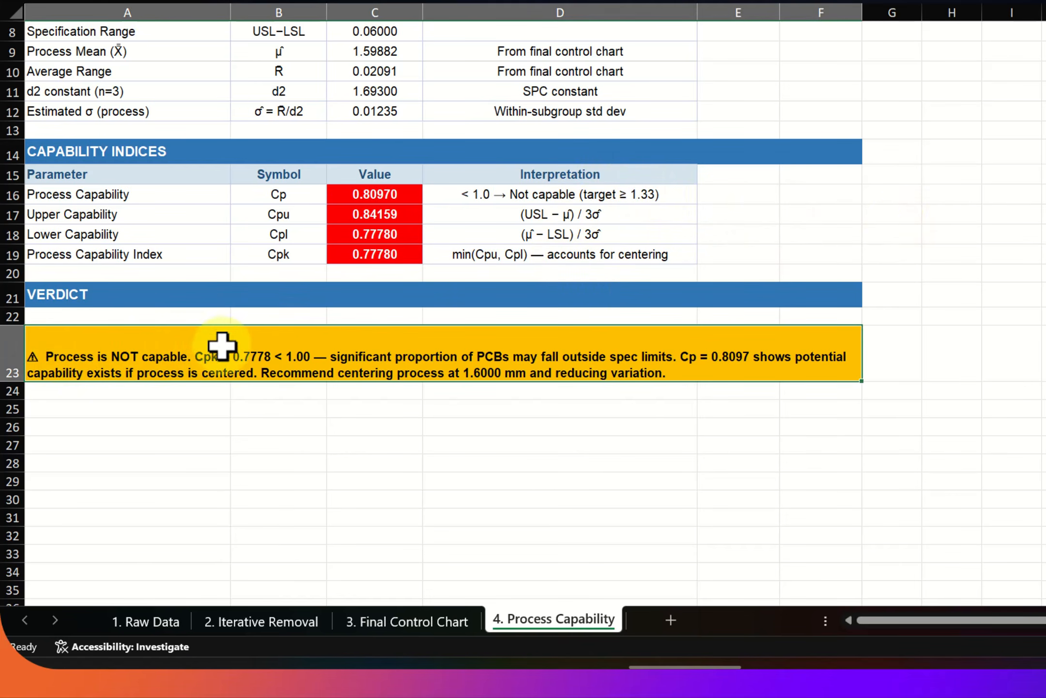